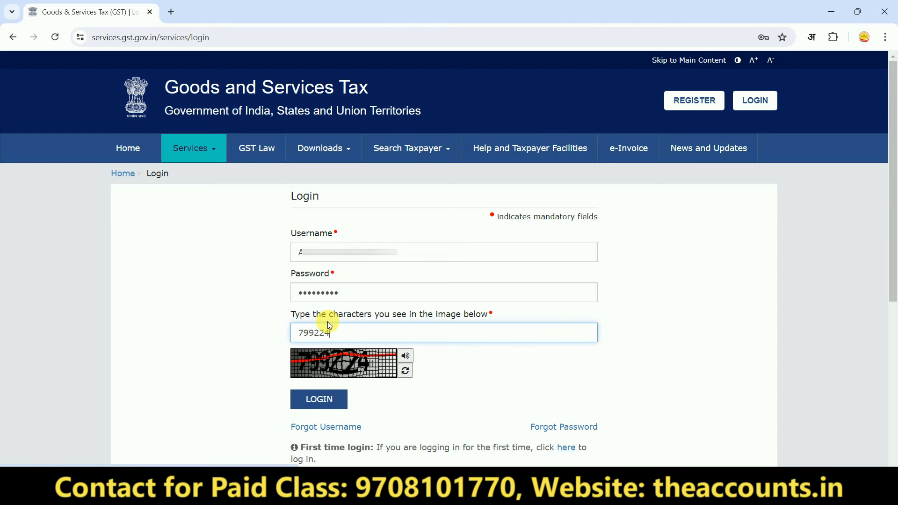
- Submit the completed login form on the GST portal and open the return dashboard
left_click(319, 409)
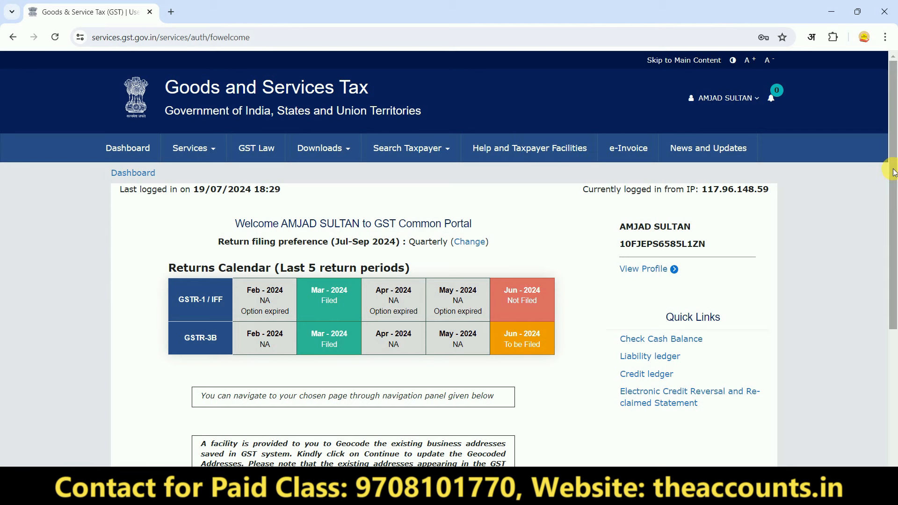
scroll(891, 234, "down", 3)
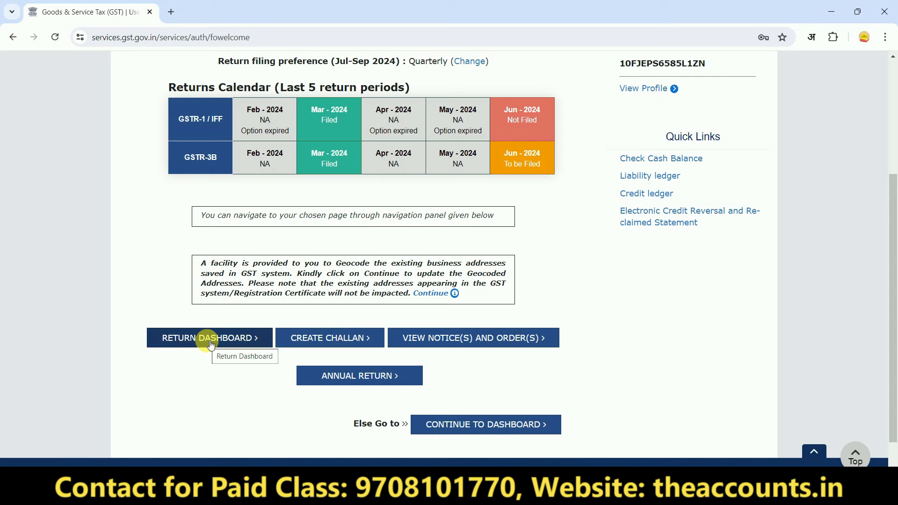
left_click(210, 344)
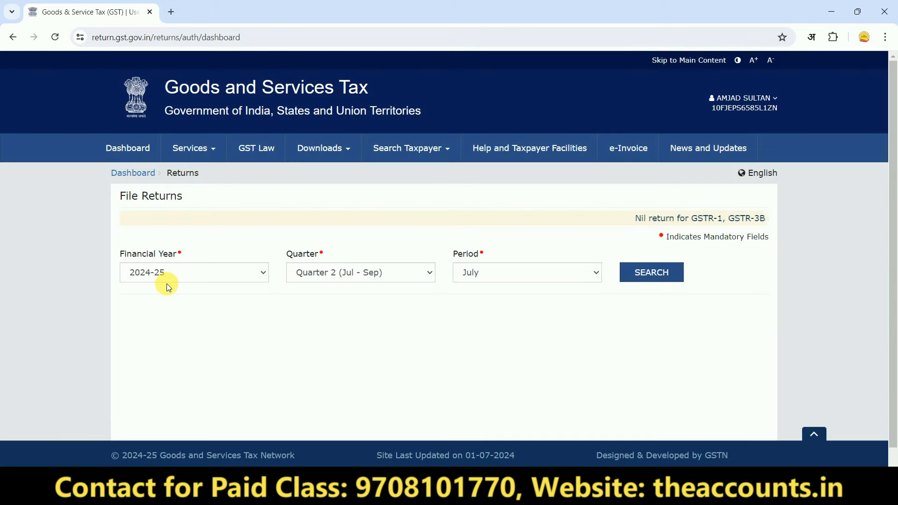
- Search for the 2024-25 returns of Quarter 1 (Apr - Jun) with June as the period
left_click(315, 280)
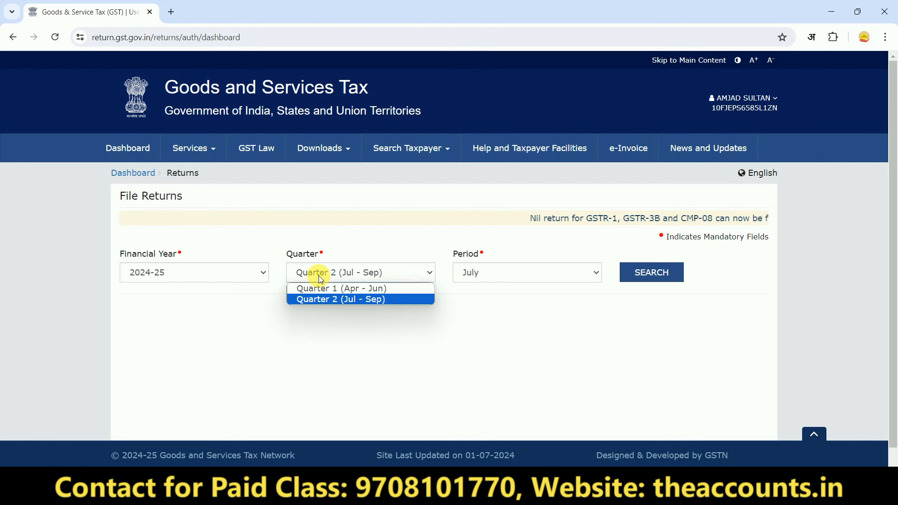
left_click(348, 290)
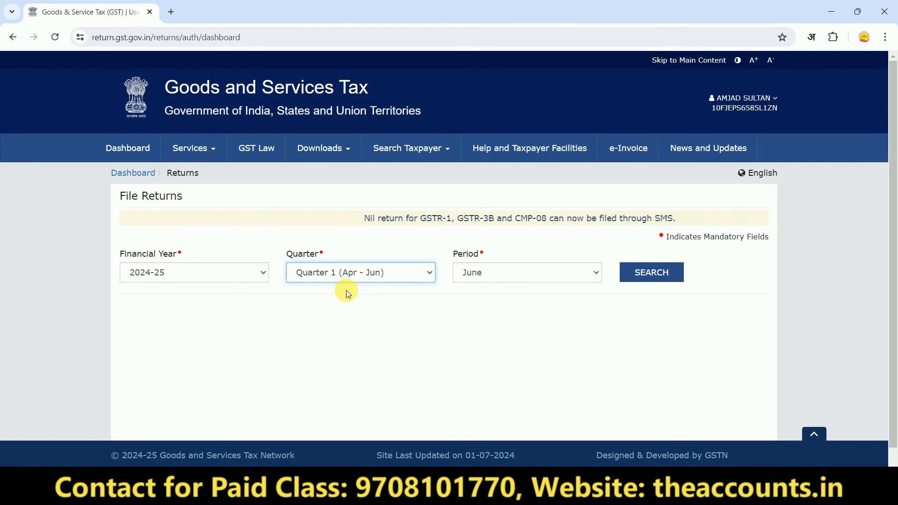
left_click(472, 280)
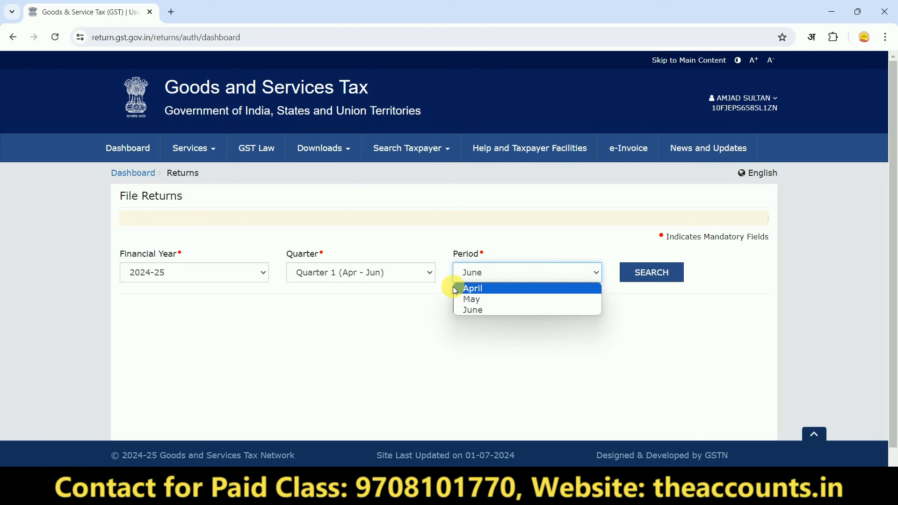
left_click(495, 316)
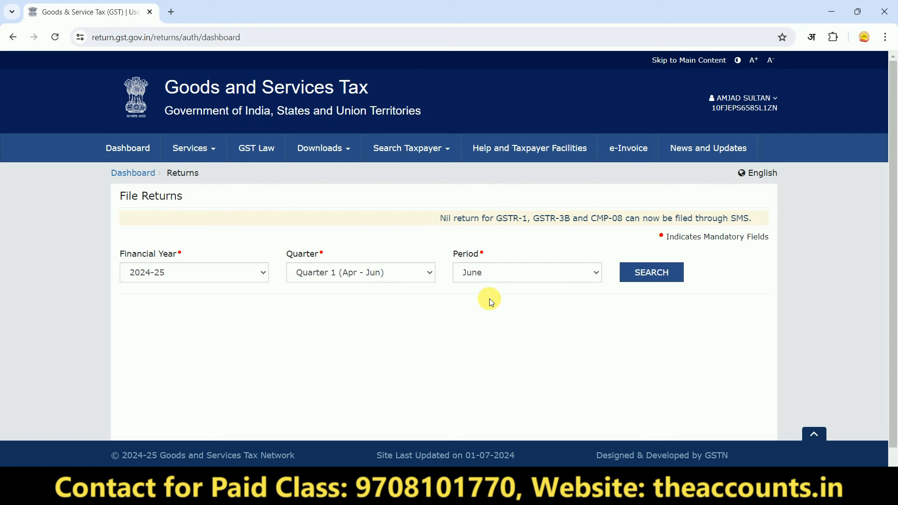
left_click(651, 273)
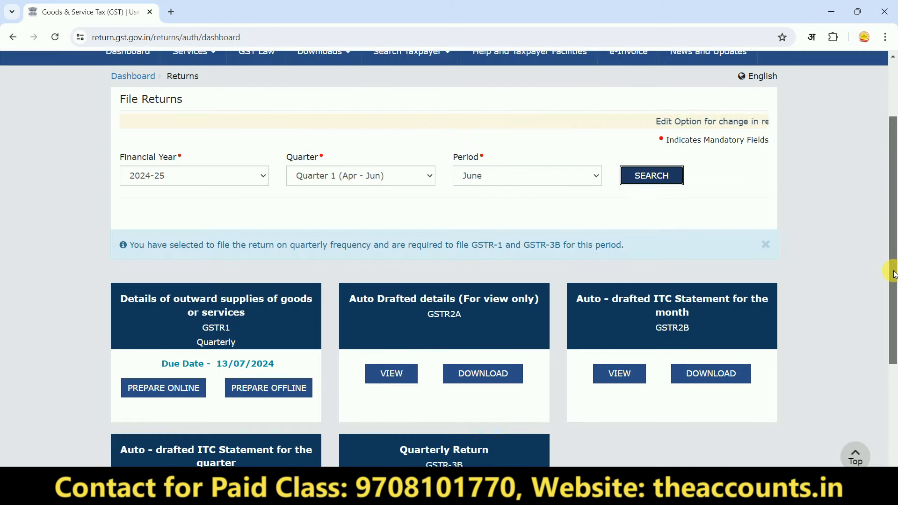
- View the quarterly GSTR-2B auto-drafted ITC statement and return to the dashboard
left_click_drag(893, 273, 887, 362)
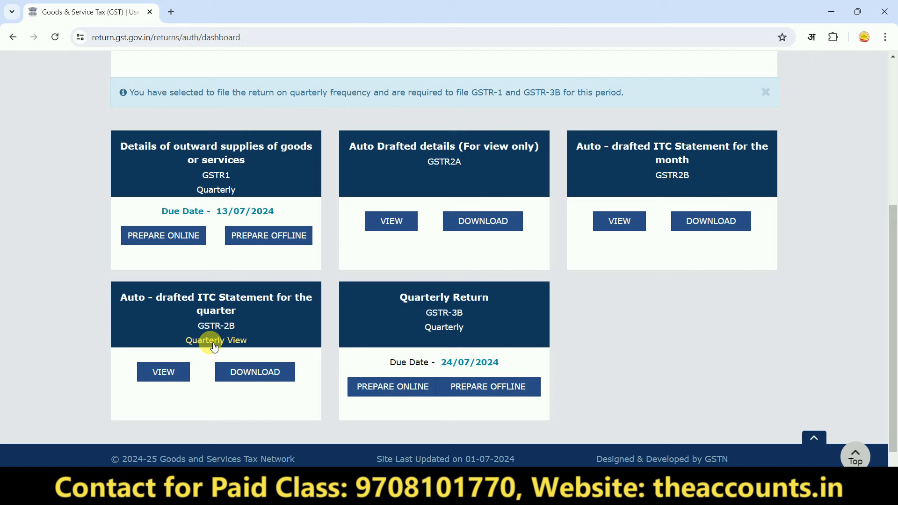
left_click(163, 371)
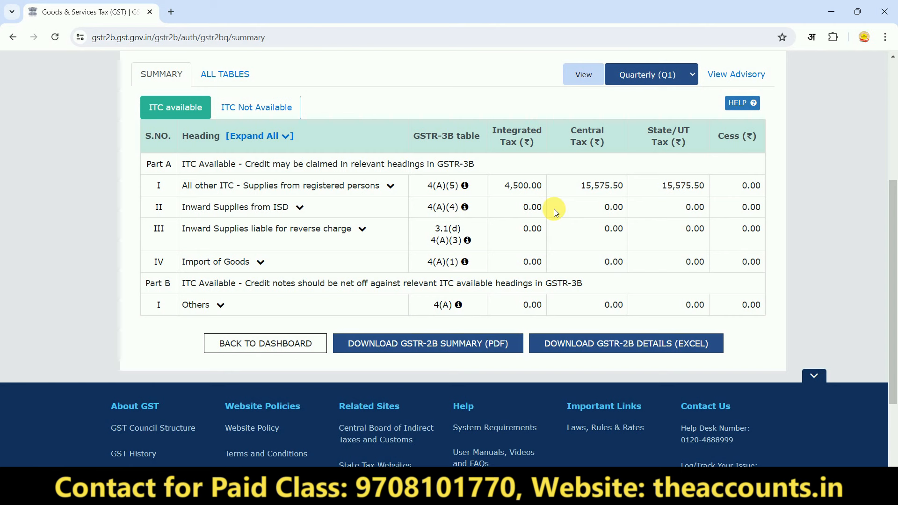
left_click(265, 344)
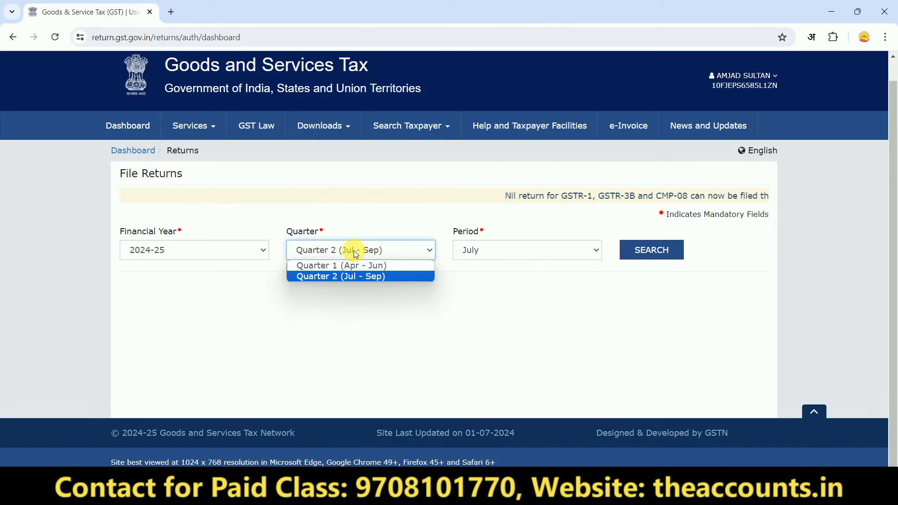
- Search for the Quarter 1 (Apr - Jun) returns again and open the quarterly GSTR-1 for online preparation
left_click(354, 266)
left_click(652, 256)
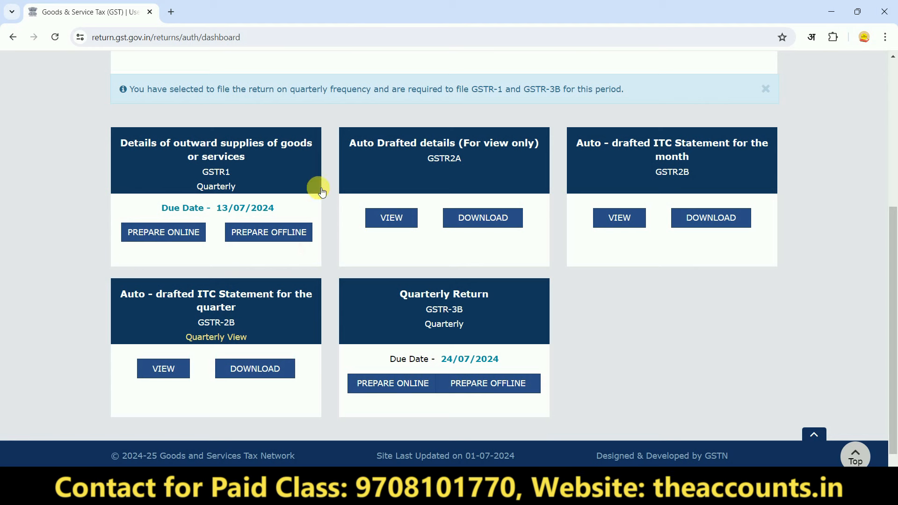
left_click(159, 236)
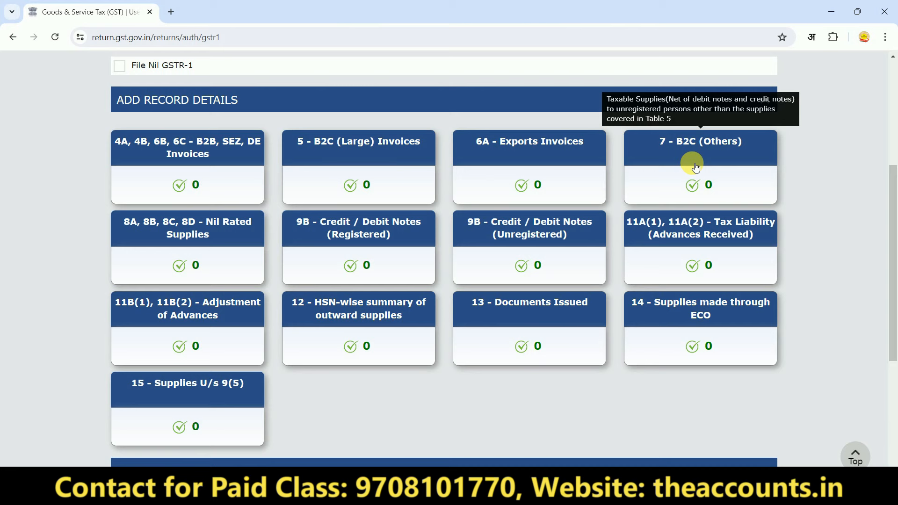
- Start a new record under 7 - B2C (Others) and set its place of supply to 10-Bihar
left_click(721, 162)
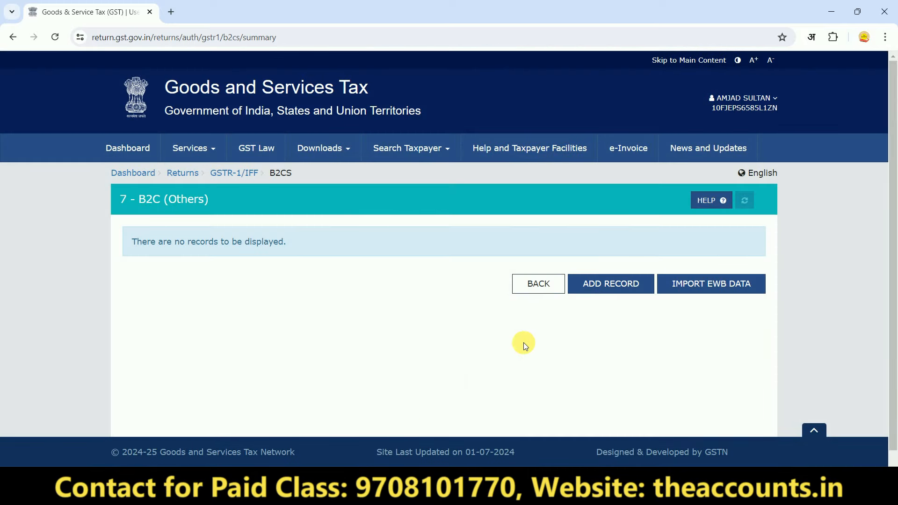
left_click(609, 292)
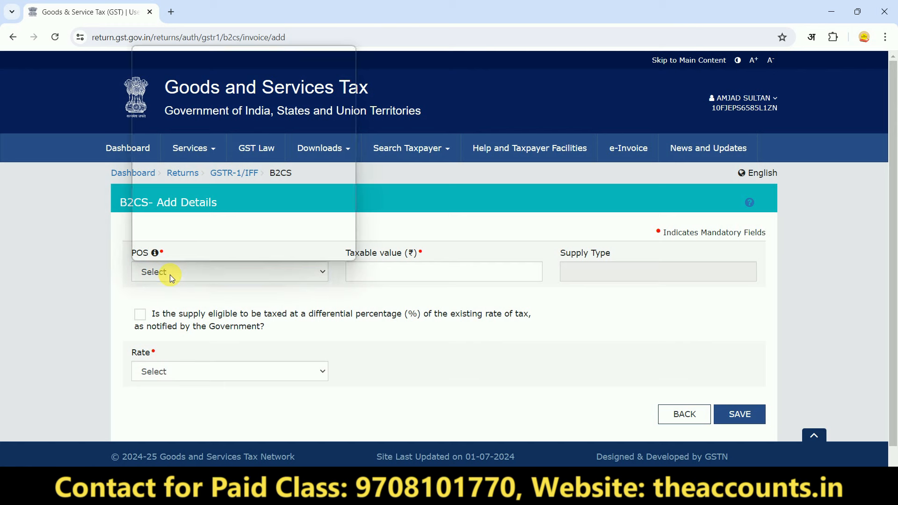
left_click(170, 274)
left_click(106, 248)
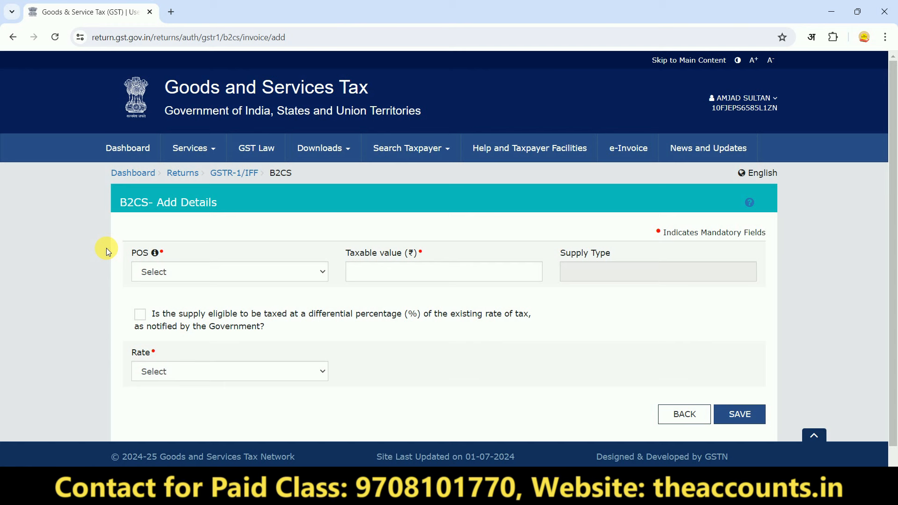
left_click(165, 271)
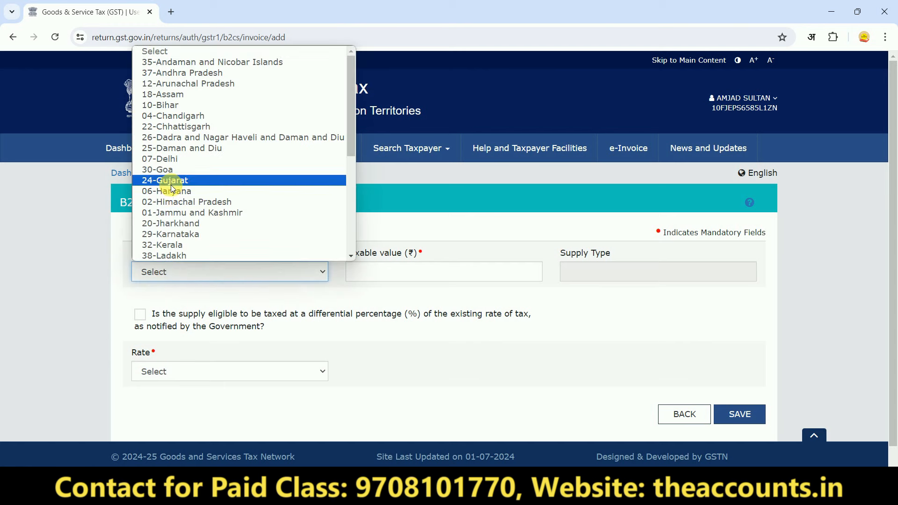
left_click(168, 105)
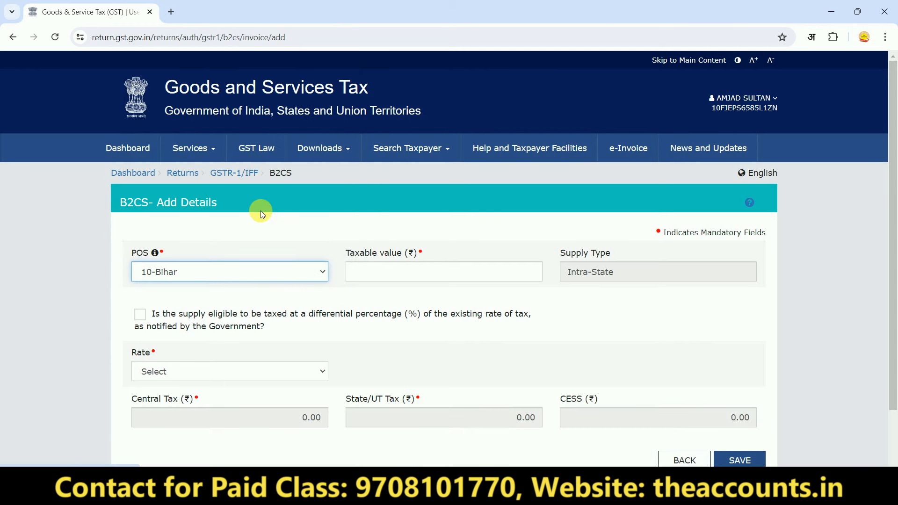
left_click(376, 279)
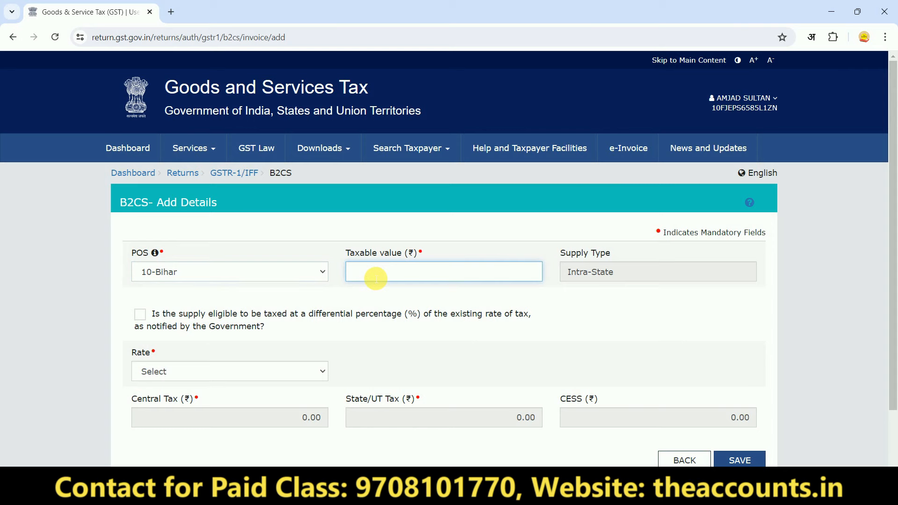
- Switch to the Book1 workbook in Excel and examine the sales amount in cell B14
key("alt+Tab")
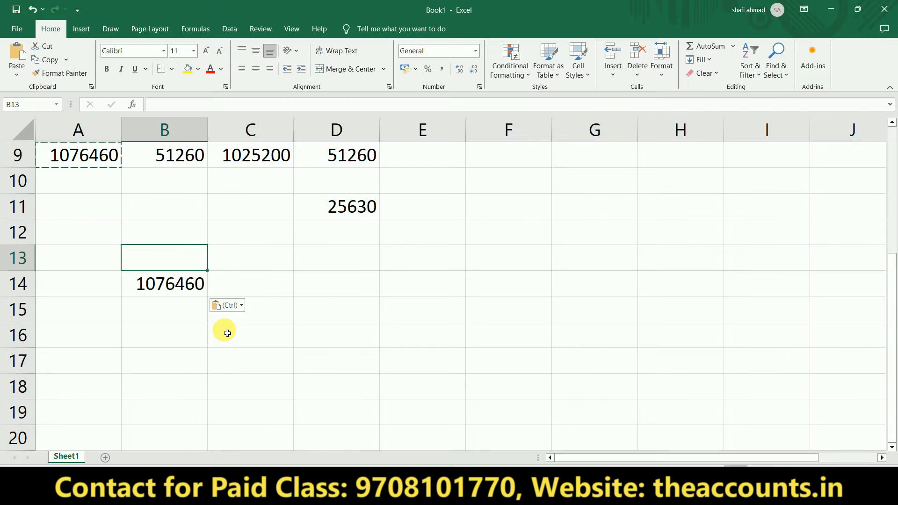
left_click(176, 310)
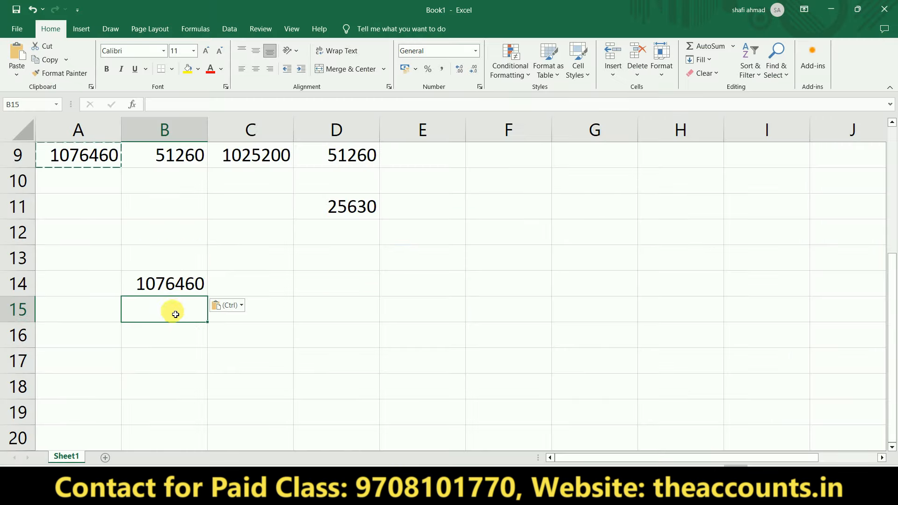
left_click(177, 289)
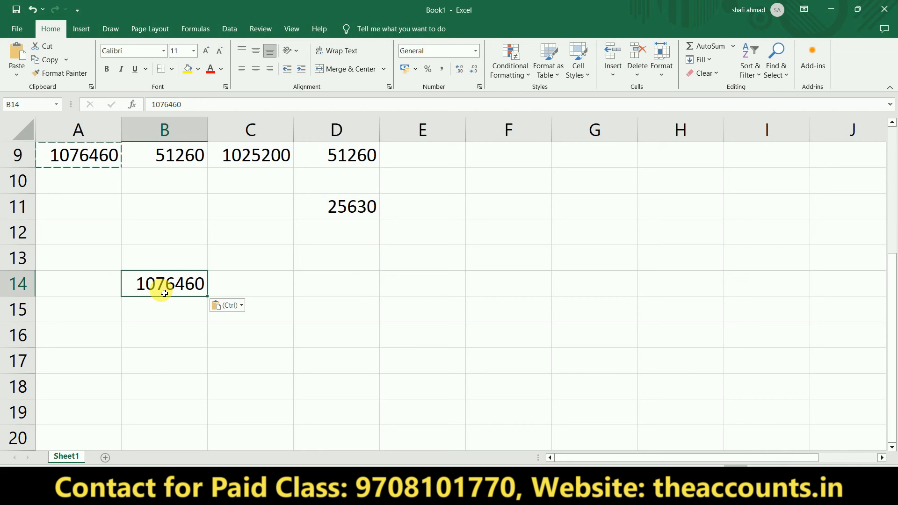
left_click(244, 288)
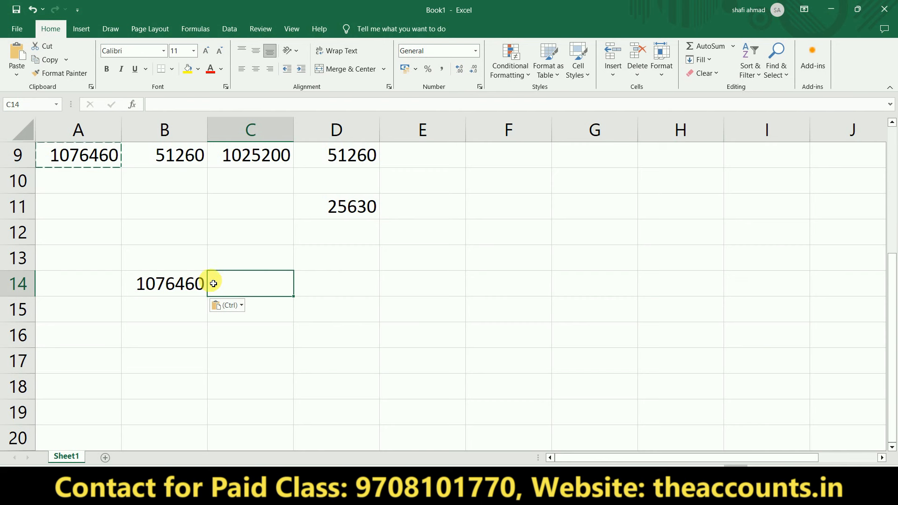
left_click(186, 286)
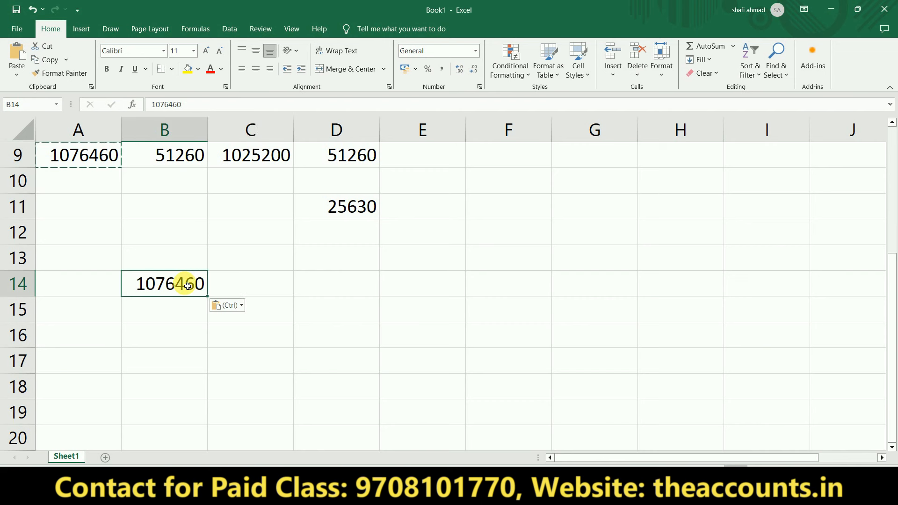
left_click(253, 284)
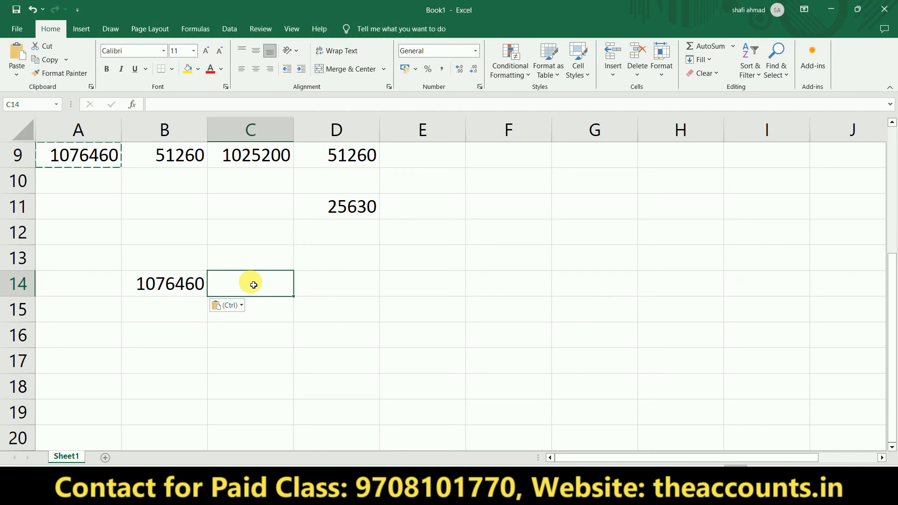
- Enter 105 in cell B13 and 5 in cell C13, above the sales amount row
left_click(191, 266)
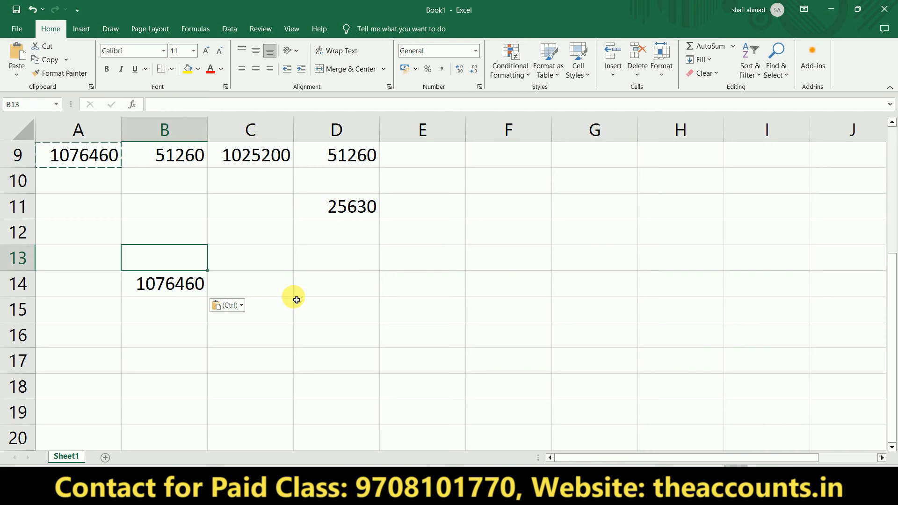
type("105")
key("Tab")
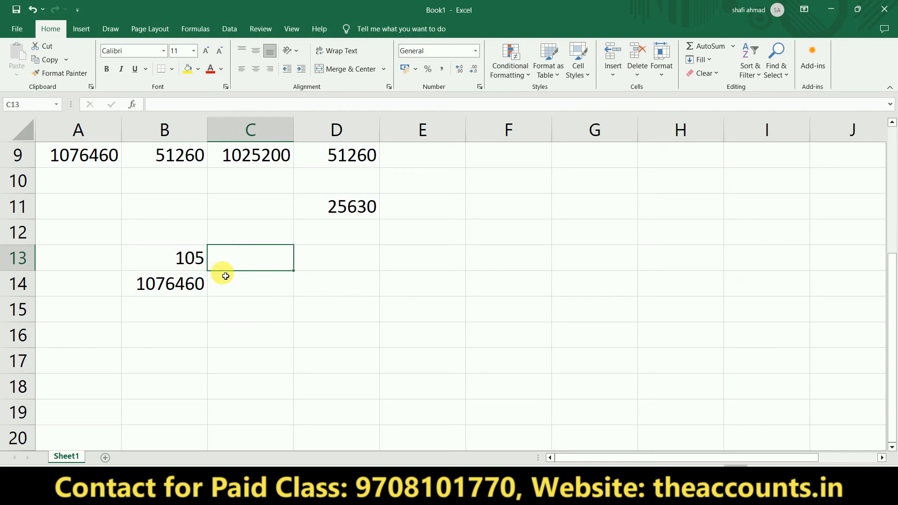
left_click(193, 257)
left_click(246, 260)
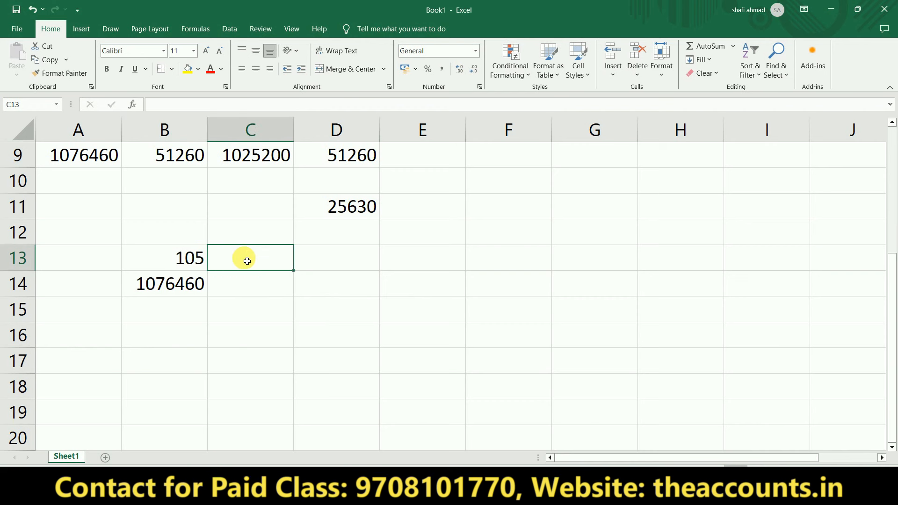
type("5")
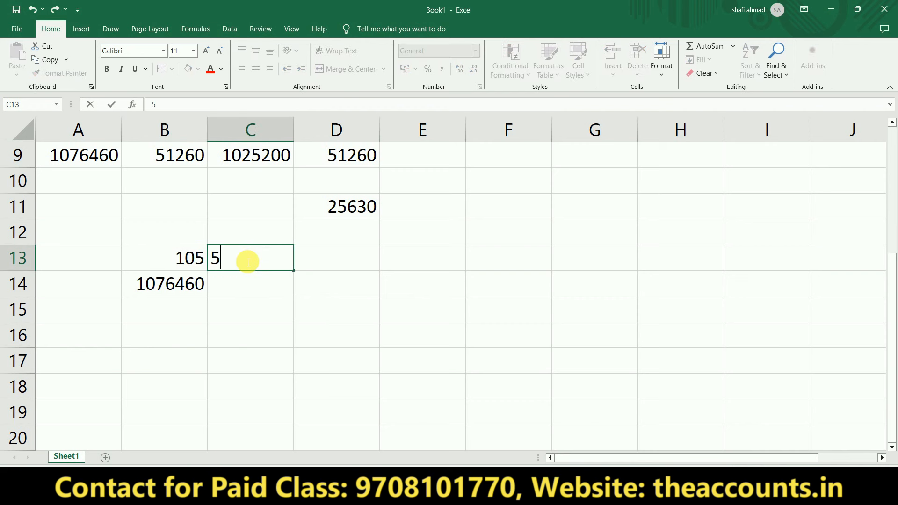
key("Return")
- Calculate the tax included in the sales amount in cell C14 with the formula =(B14*C13)/B13
left_click(187, 283)
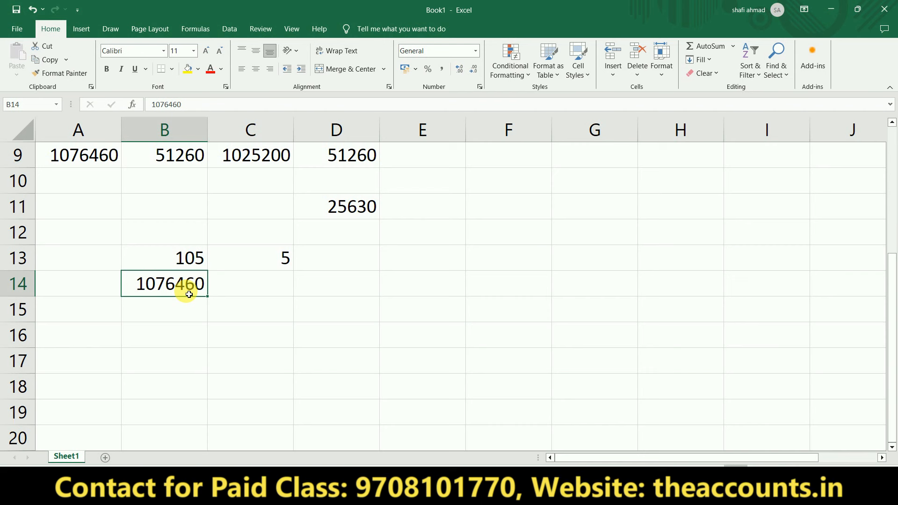
left_click(257, 293)
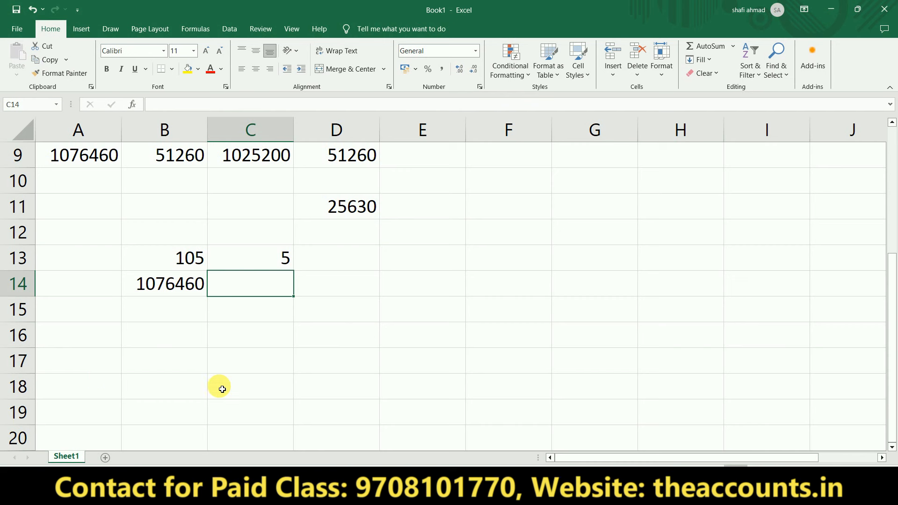
type("=")
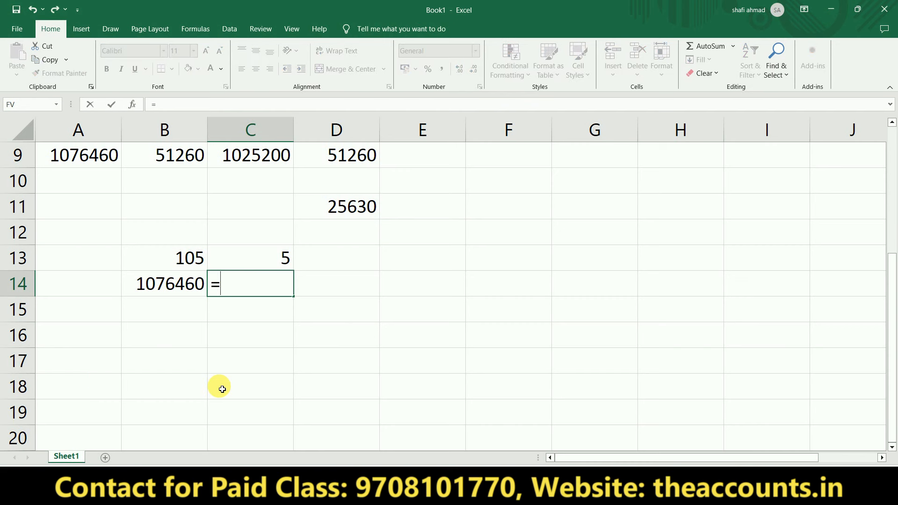
type("(")
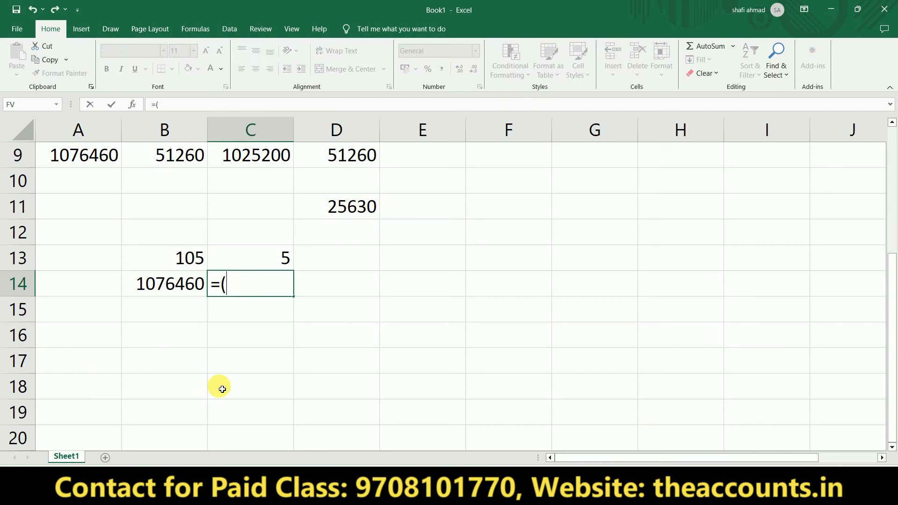
left_click(171, 290)
type("*")
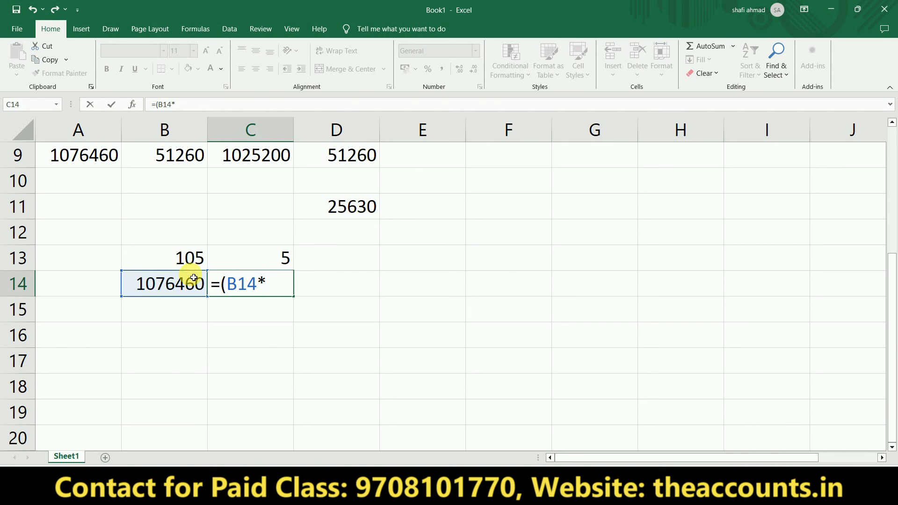
left_click(234, 261)
type(")/")
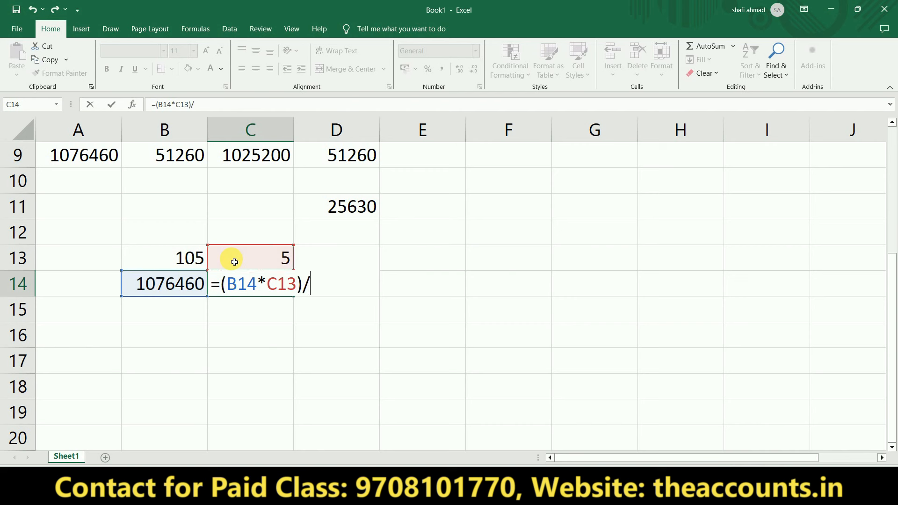
left_click(187, 260)
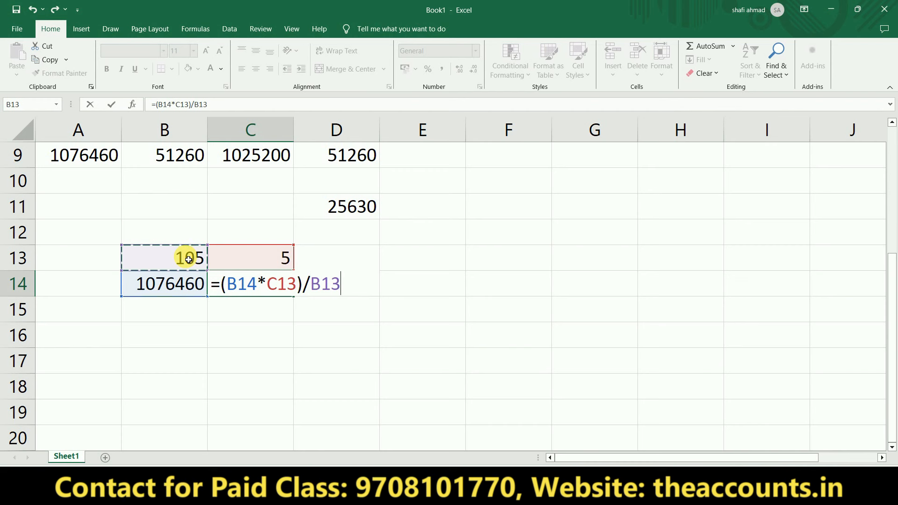
key("Return")
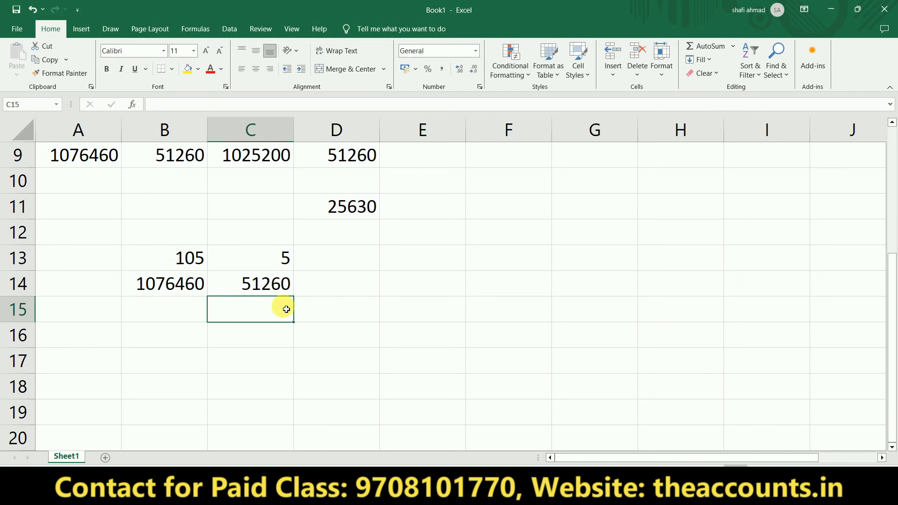
left_click(277, 288)
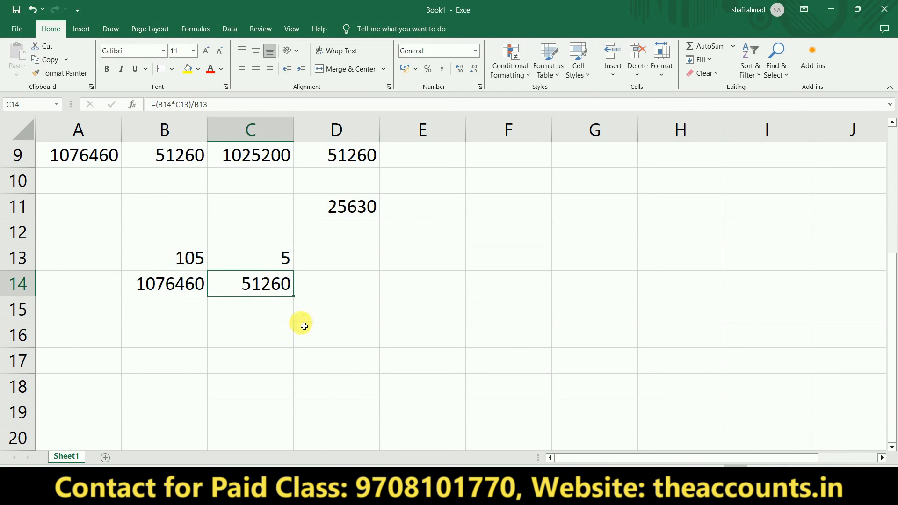
- Calculate the taxable value in cell D14 by subtracting the included tax from the sales amount, using =B14-C14
left_click(340, 281)
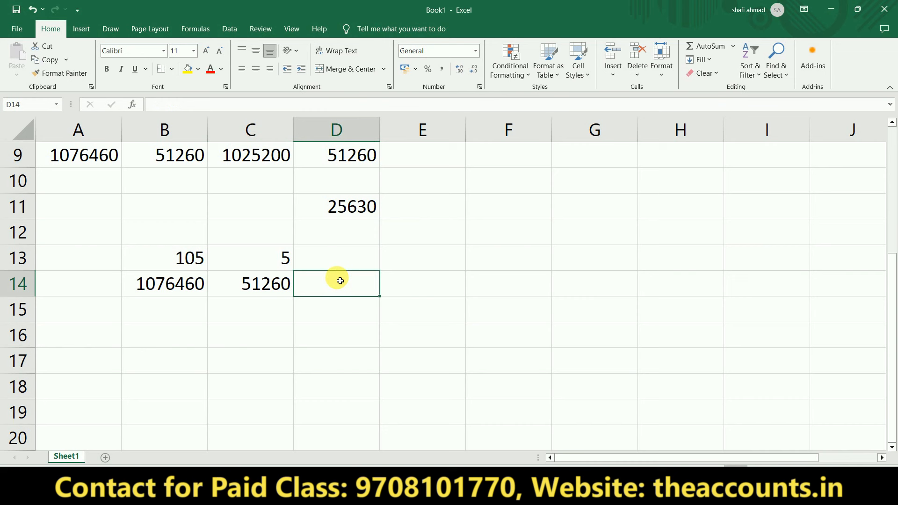
type("=")
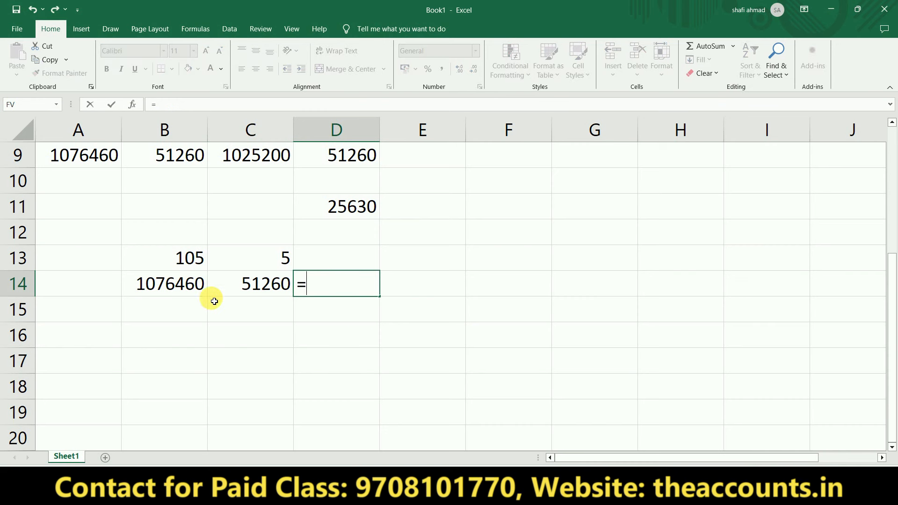
left_click(194, 285)
type("-")
left_click(242, 284)
key("Return")
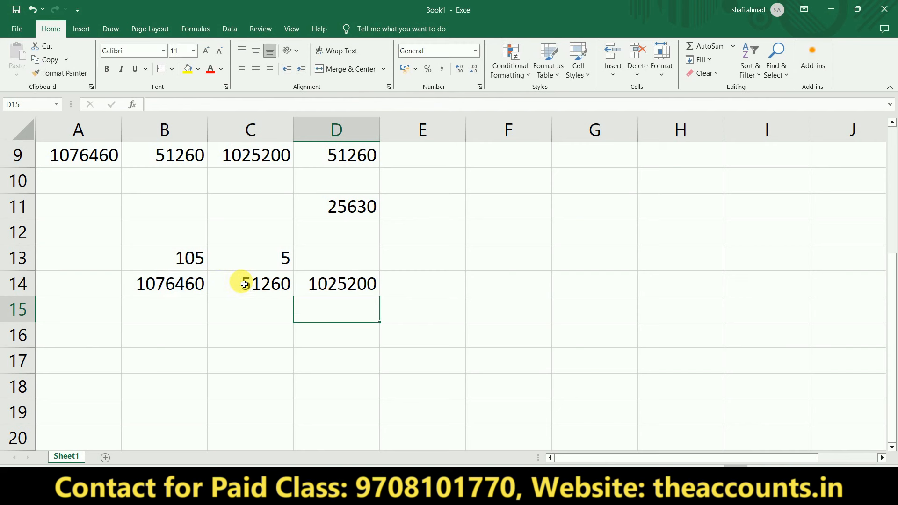
left_click(322, 285)
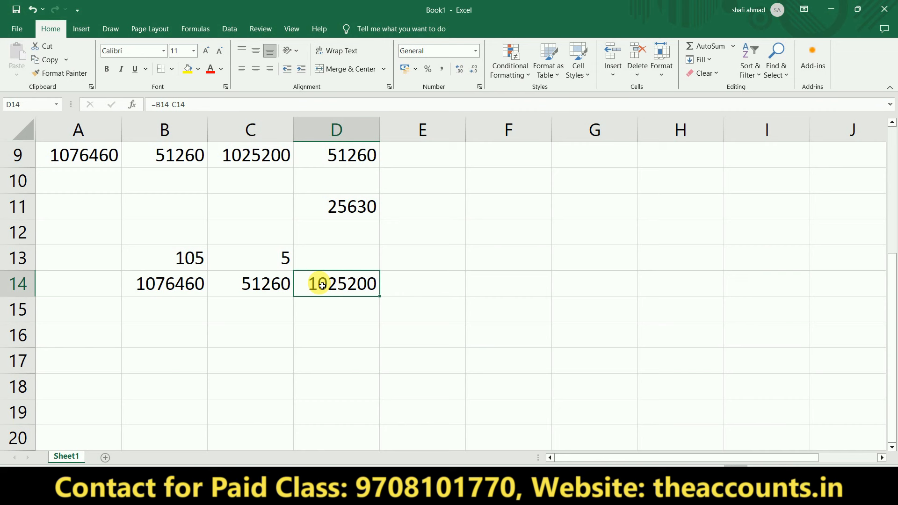
- Cross-check the tax in cell E14 as 5 percent of the taxable value, using =D14*5/100
left_click(429, 292)
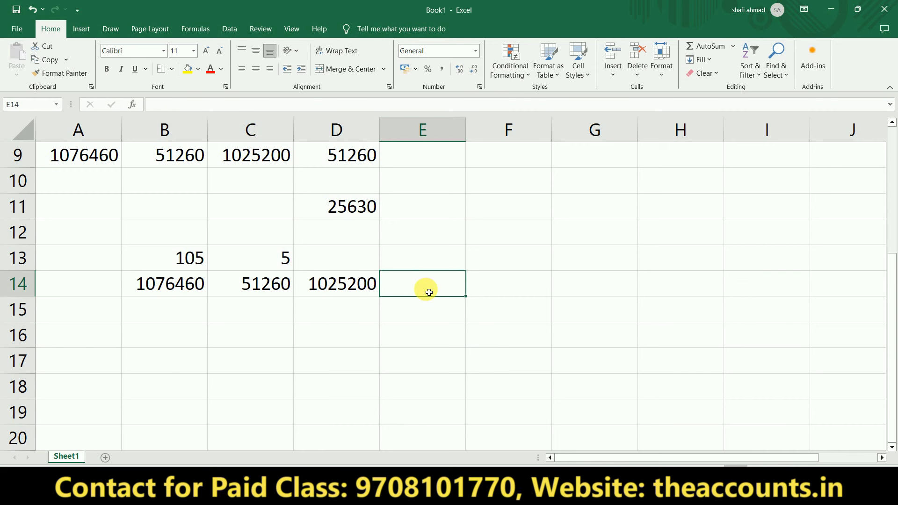
type("=")
left_click(363, 289)
type("*5/100")
key("Return")
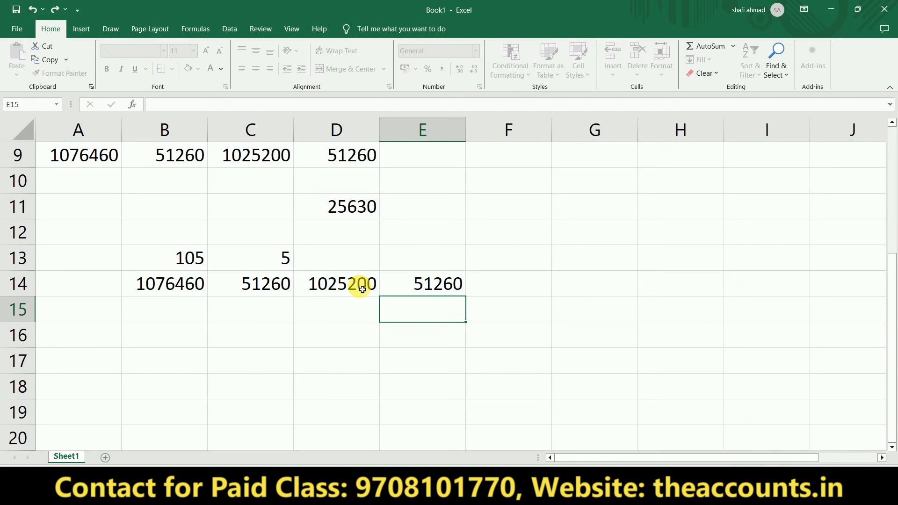
left_click(415, 291)
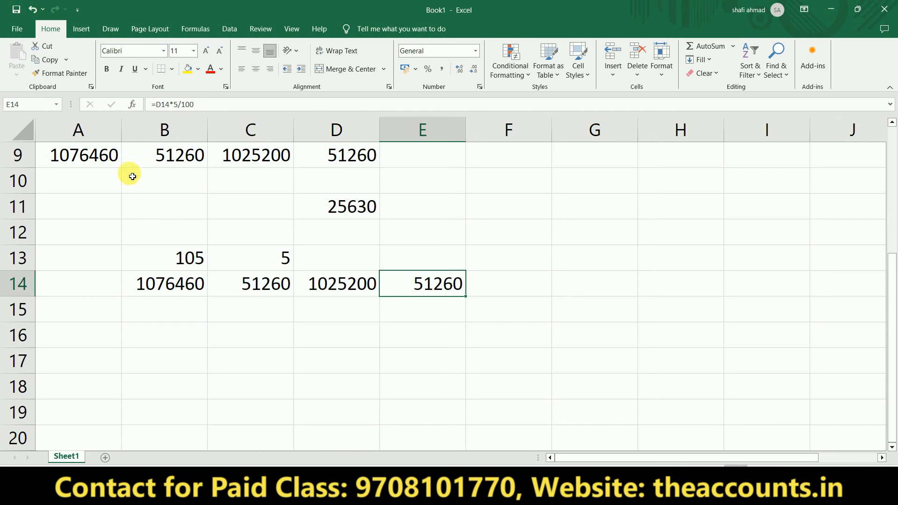
- Examine the individual IGST, SGST and CGST amounts in rows 3 and 4 of the tax table
left_click(107, 161)
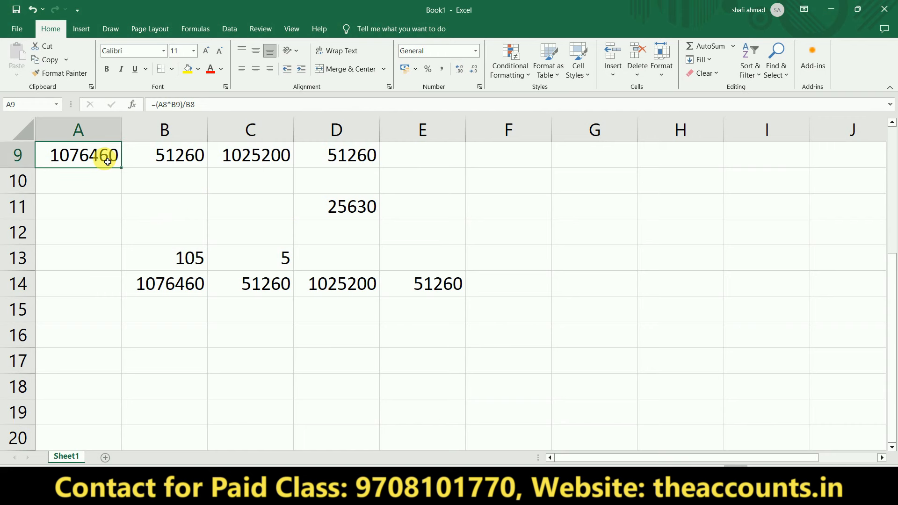
key("Up")
key("Up")
key("Up")
key("Up")
key("Up")
key("Up")
key("Up")
key("Up")
key("Down")
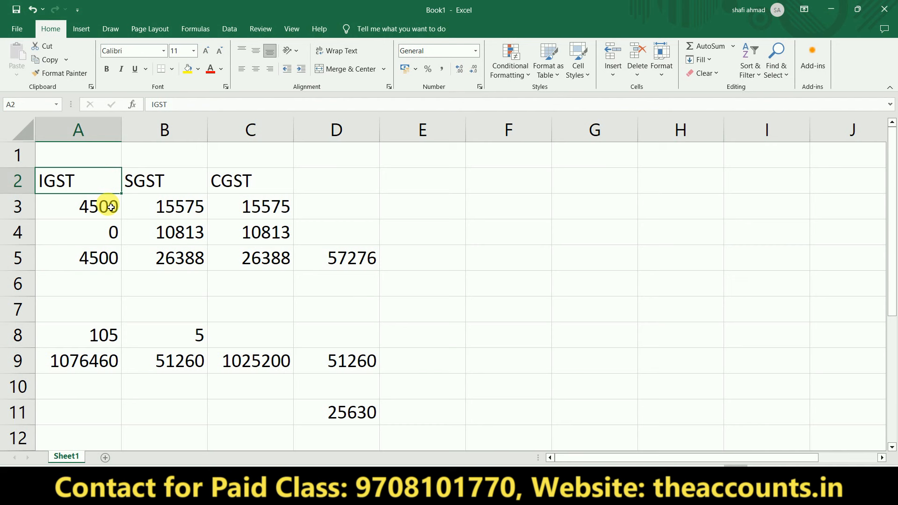
left_click(89, 213)
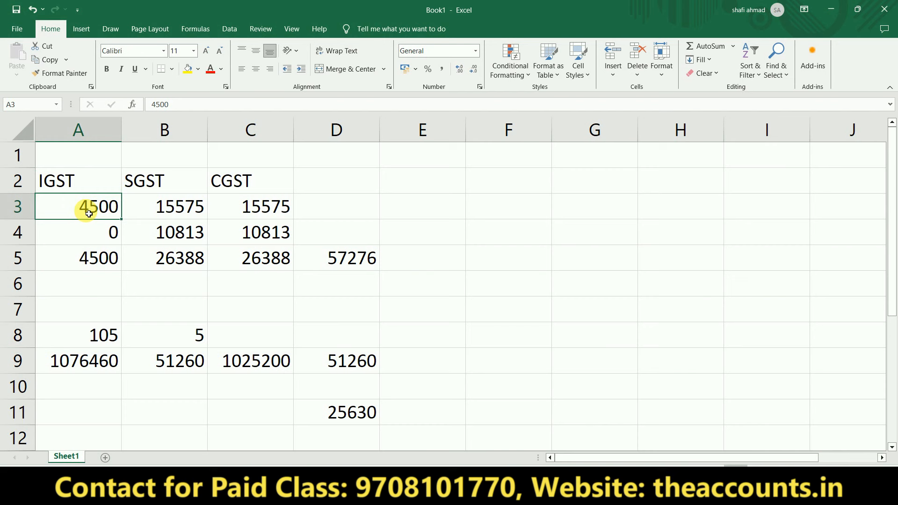
left_click(154, 209)
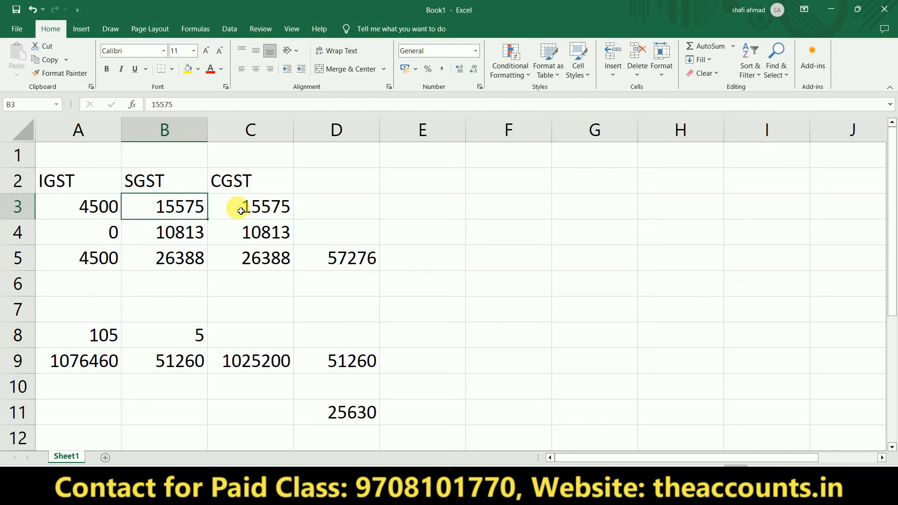
left_click(240, 211)
left_click(107, 240)
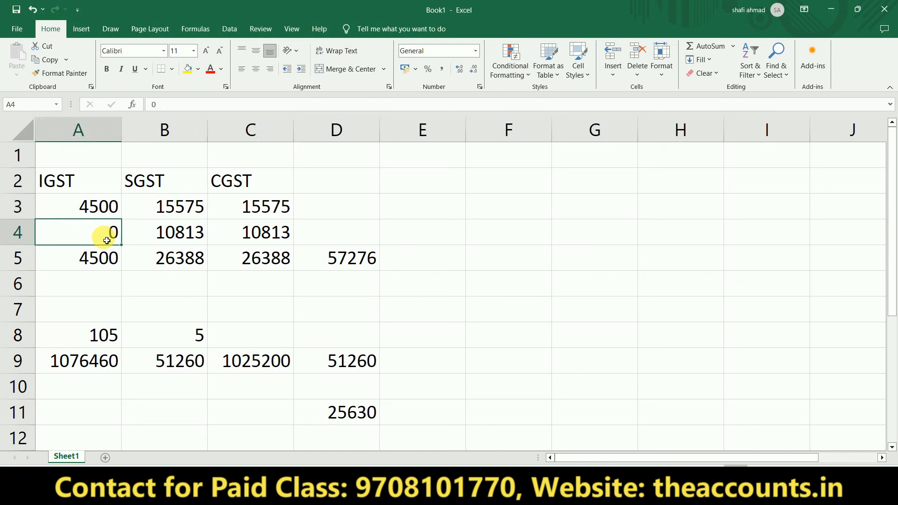
left_click(171, 239)
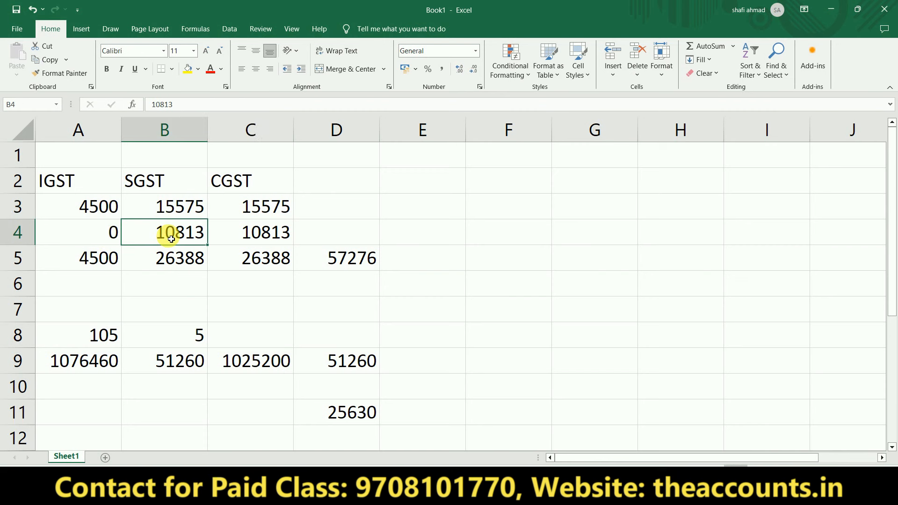
left_click(261, 242)
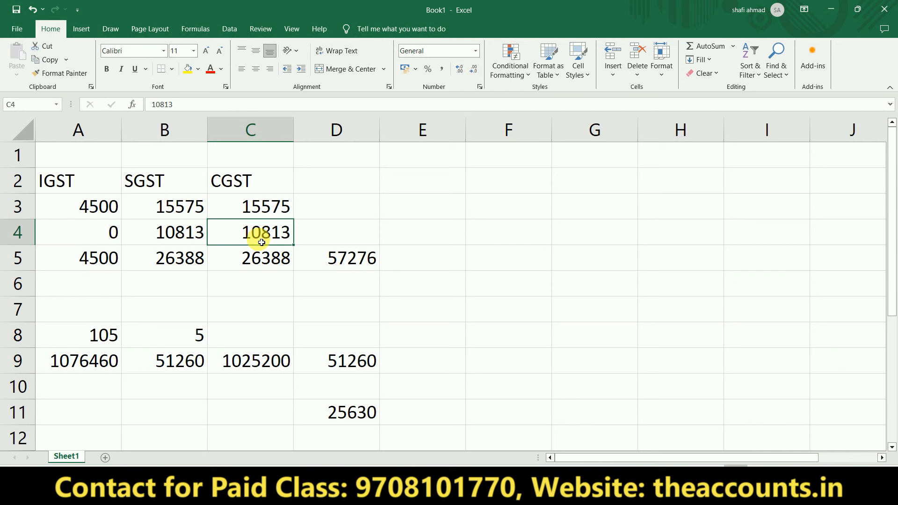
left_click(186, 233)
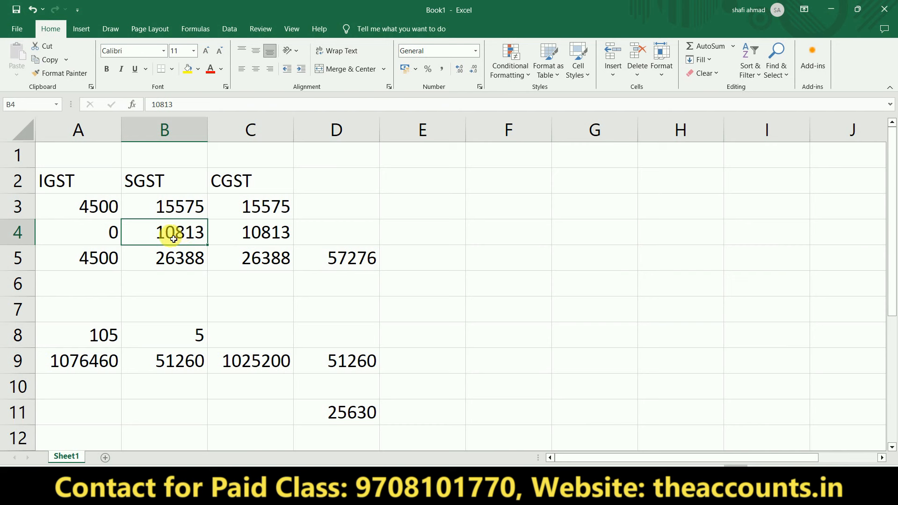
- Inspect the formula behind the total tax in cell D5 and compare it with the sales amount in cell A9
left_click(341, 258)
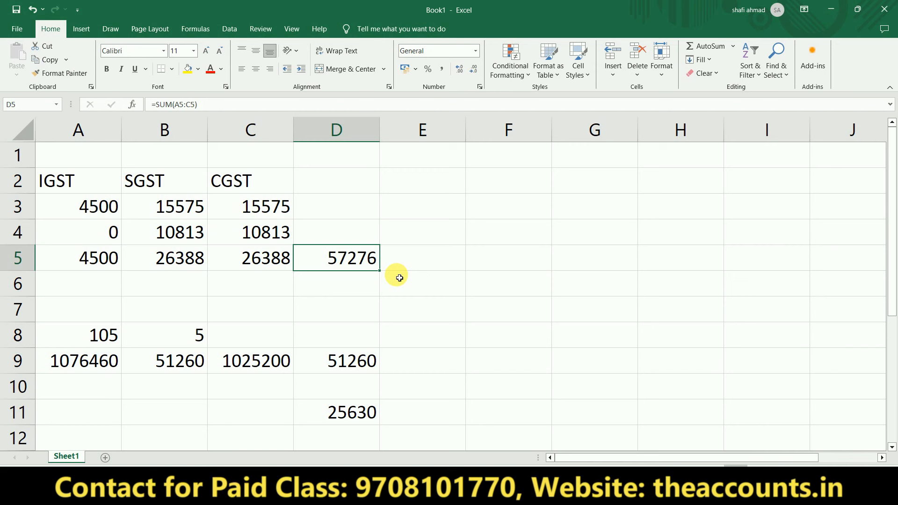
double_click(353, 260)
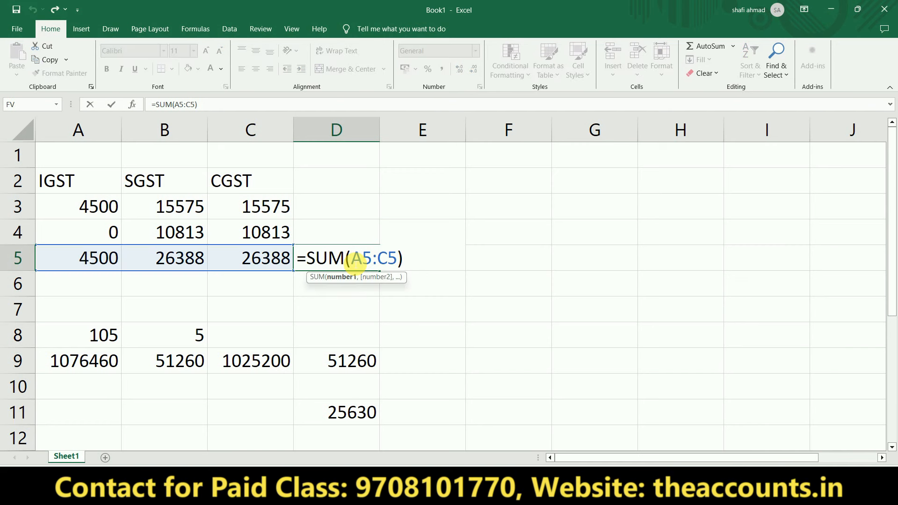
key("ctrl+Return")
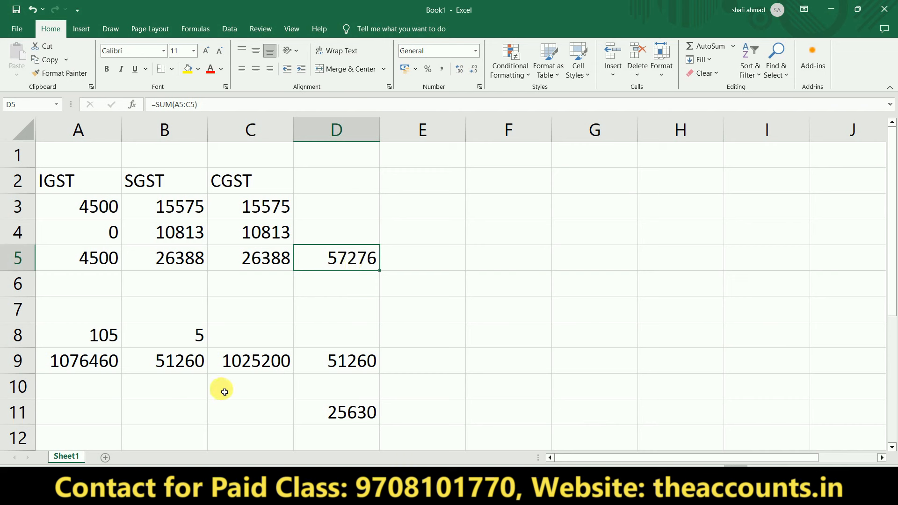
left_click(111, 361)
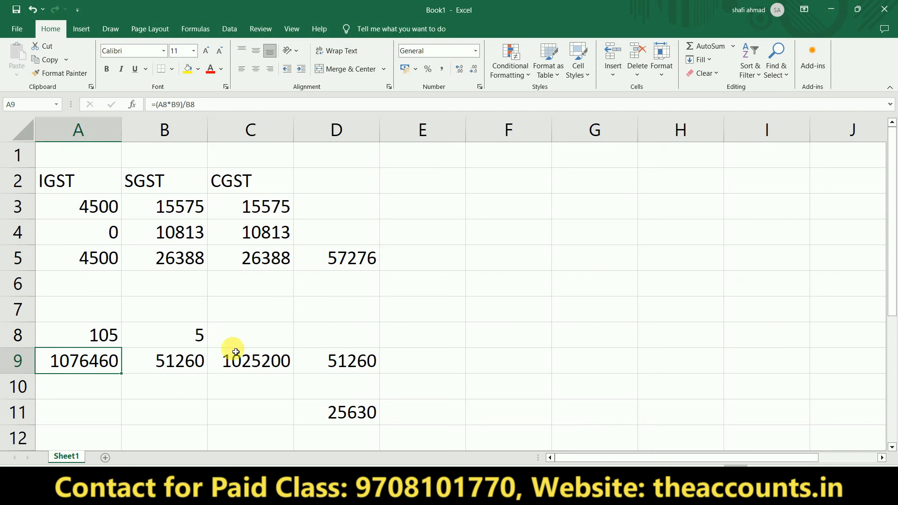
left_click(354, 260)
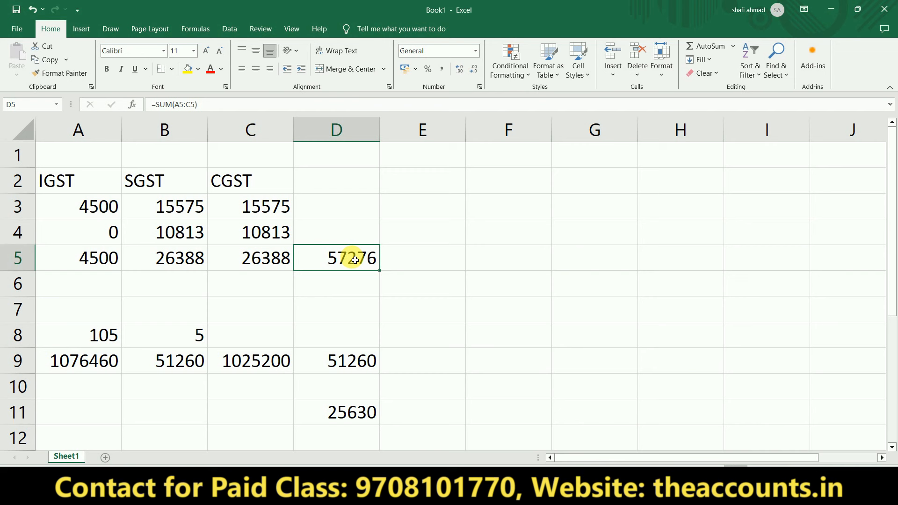
- Review the SGST and CGST column headings and their totals in cells B5 and C5
left_click(181, 261)
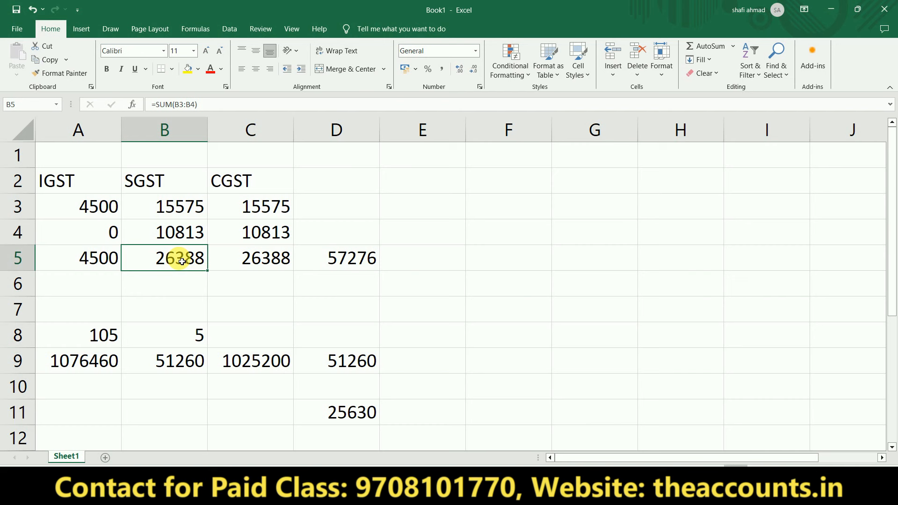
left_click(233, 187)
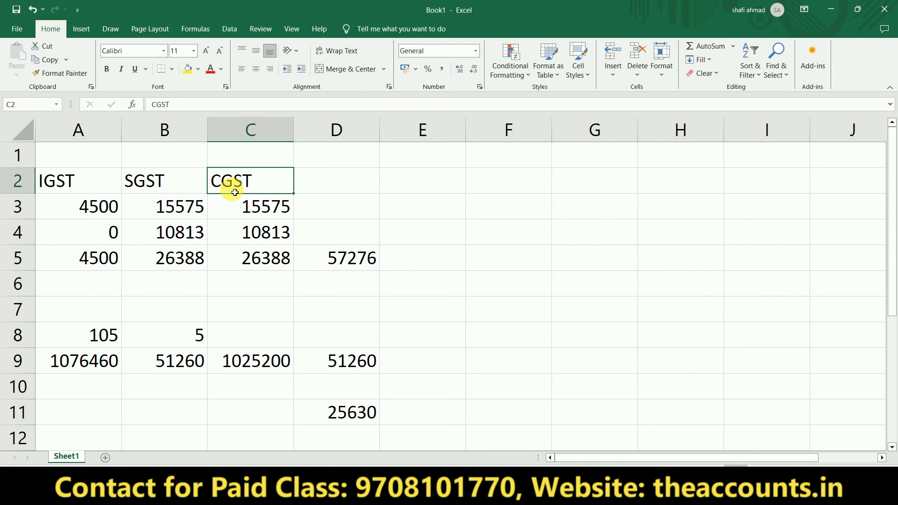
left_click(167, 186)
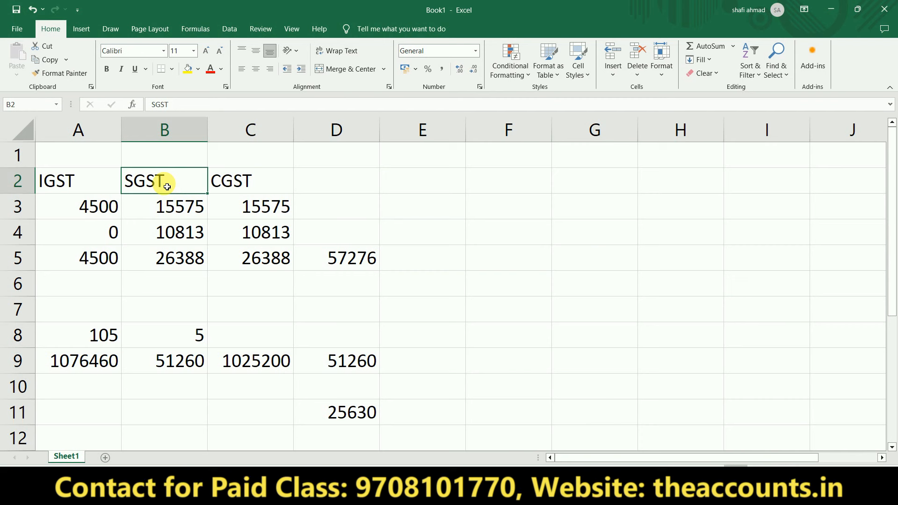
left_click(79, 283)
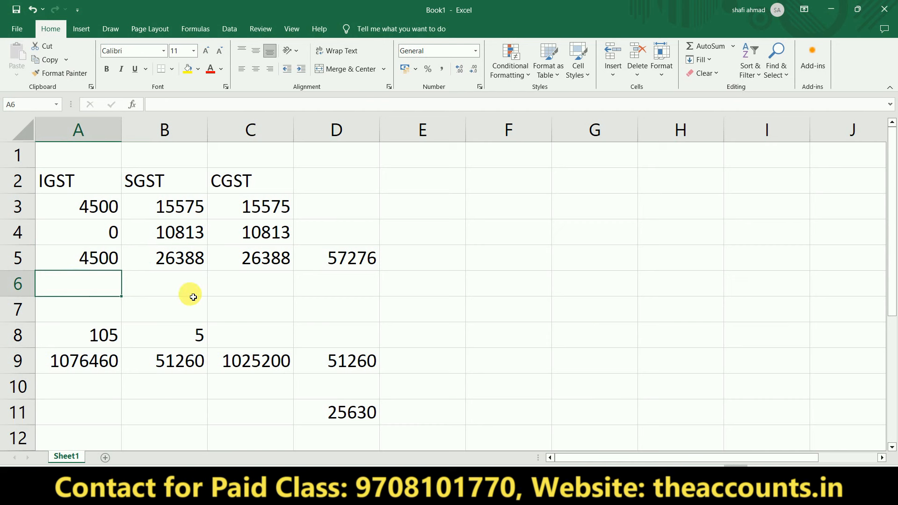
left_click(185, 264)
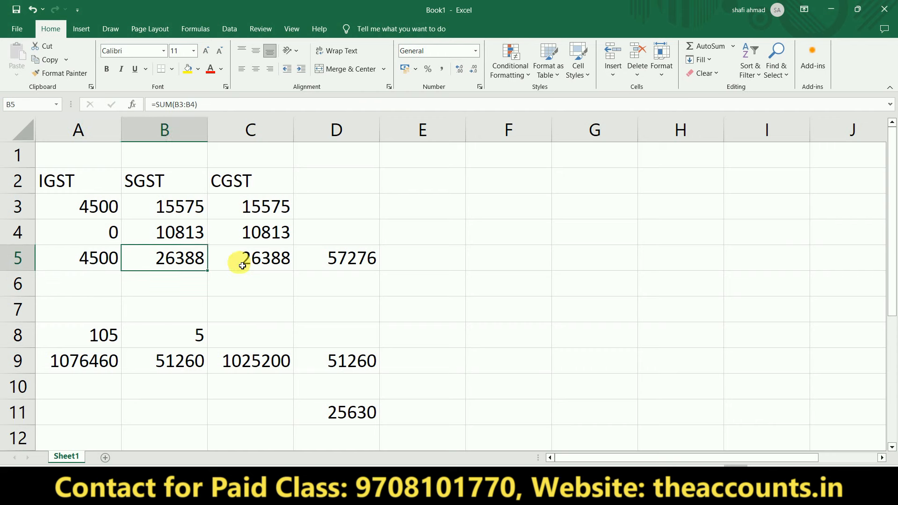
left_click(253, 265)
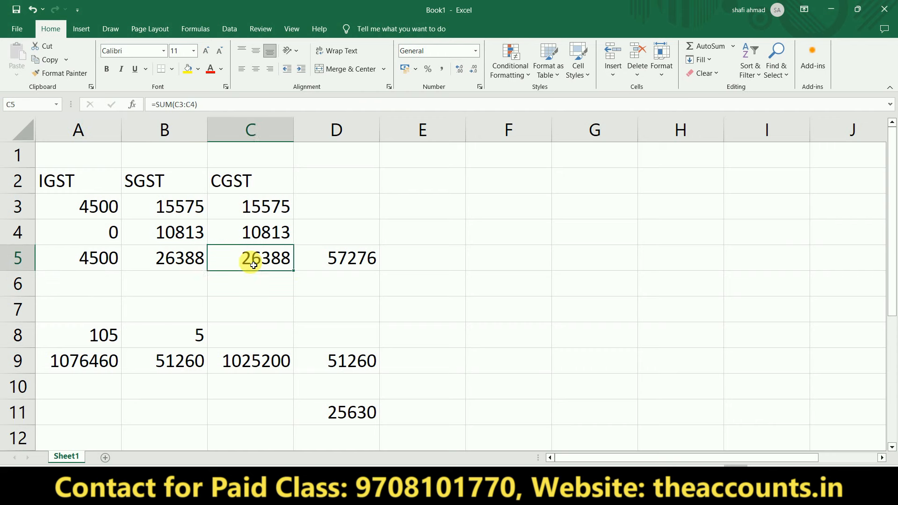
- Compare the 5 percent tax in cell D9 with the total tax in cell D5
left_click(330, 361)
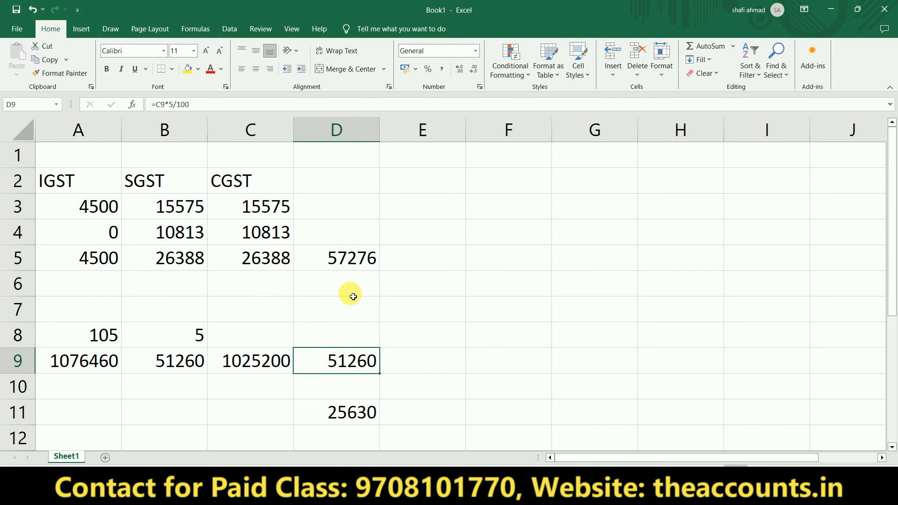
left_click(352, 265)
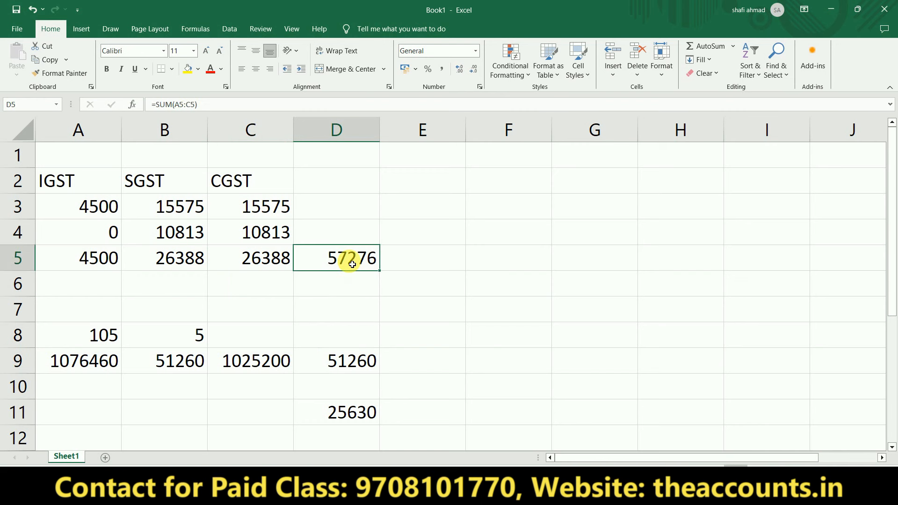
left_click(342, 365)
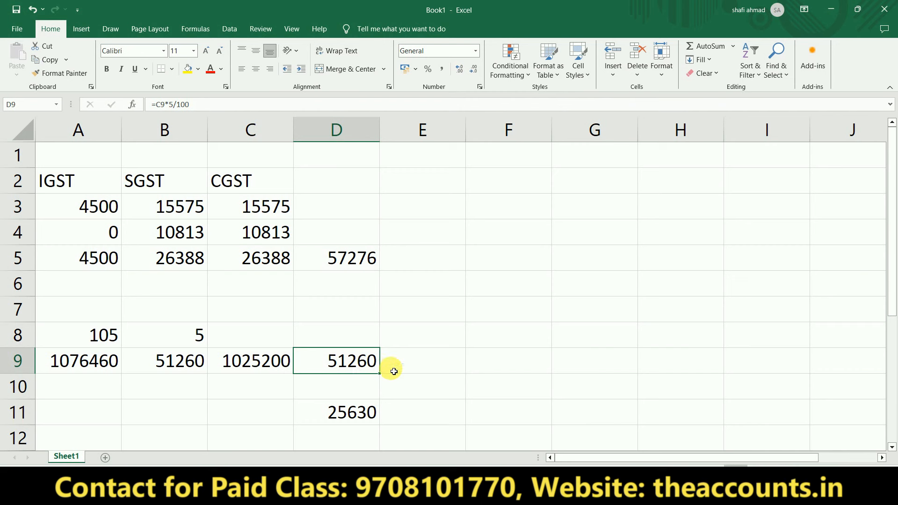
- Compare the half-tax formula =D9/2 in cell D11 with the CGST total in cell C5
left_click(352, 413)
type("=D9/2")
key("ctrl+Return")
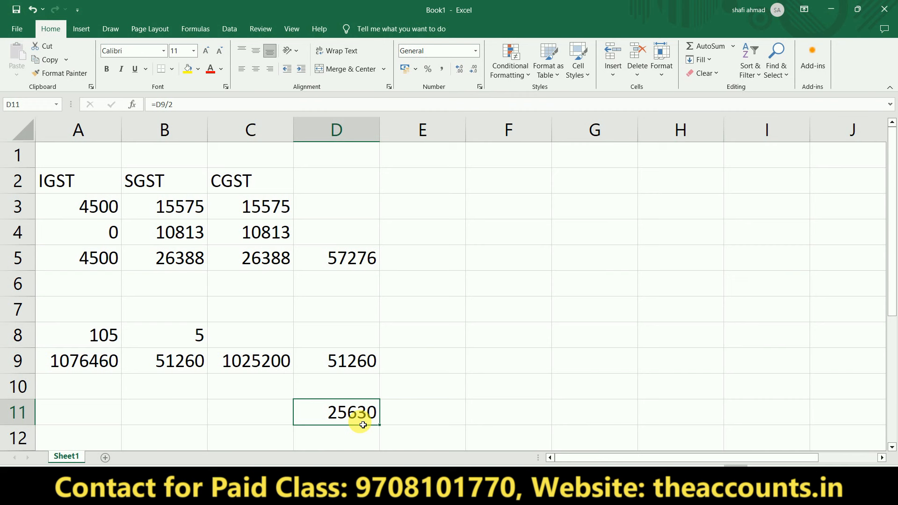
left_click(279, 270)
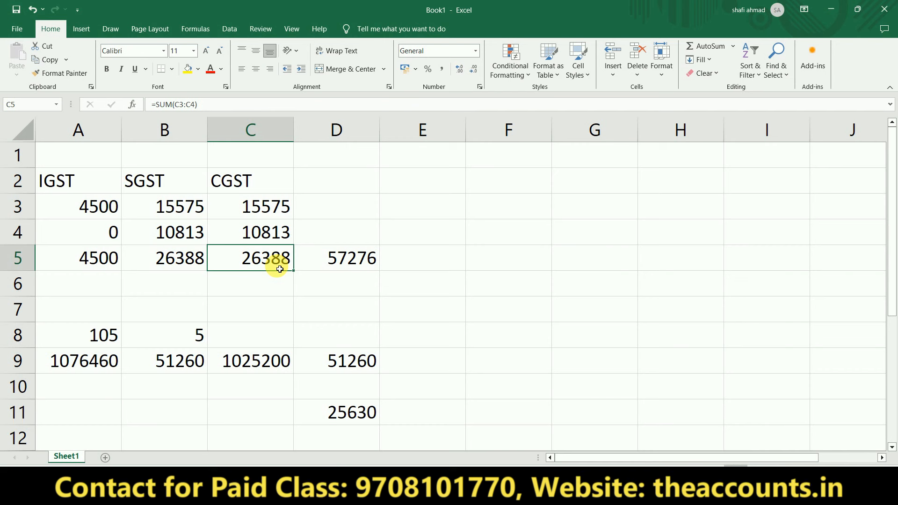
left_click(260, 387)
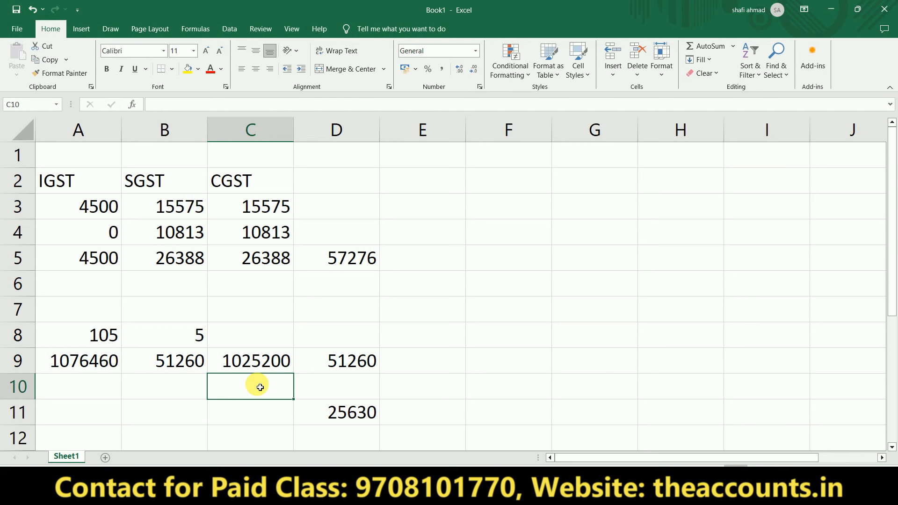
left_click(419, 367)
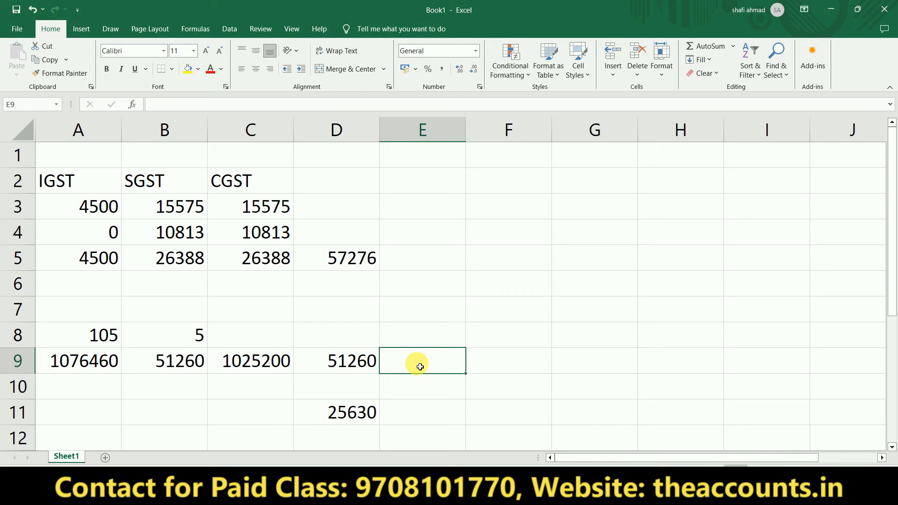
- Switch to the GST portal and enter the taxable value 10,25,200 from cell C9 in the Bihar B2CS entry, at rate 5
key("alt+Tab")
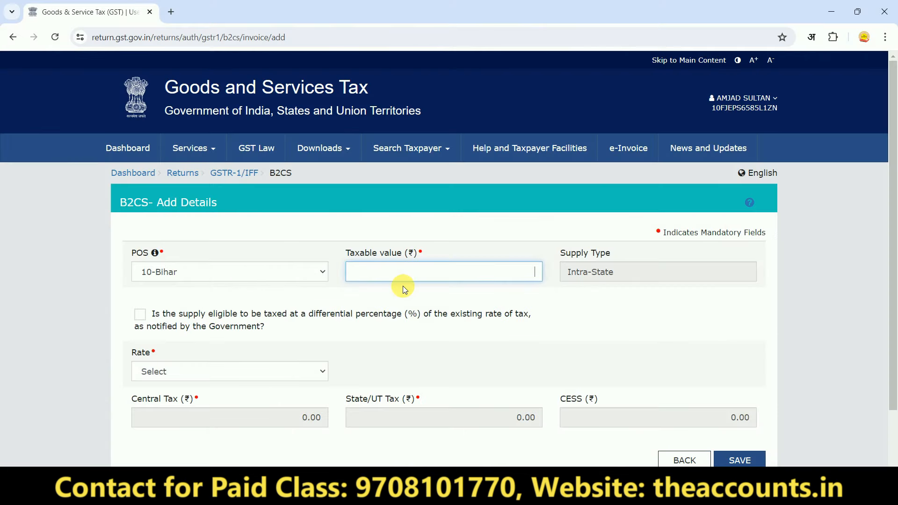
key("alt+Tab")
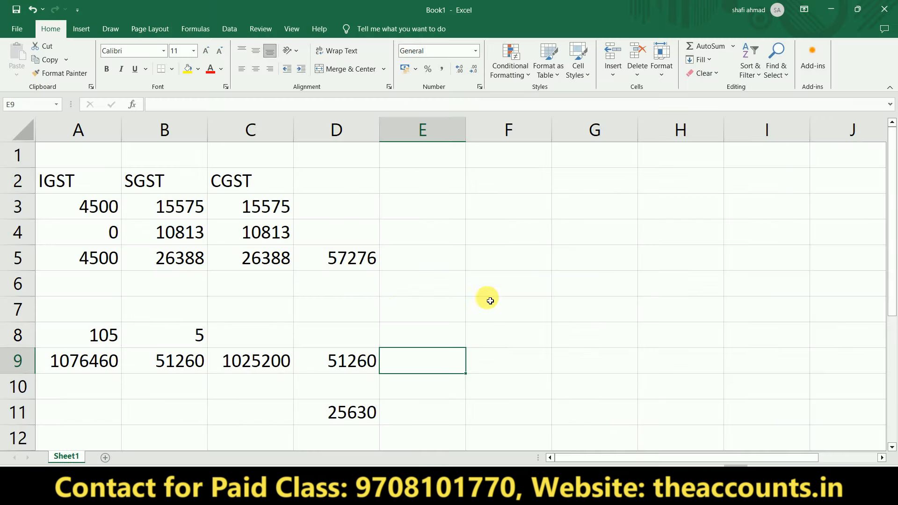
left_click(265, 363)
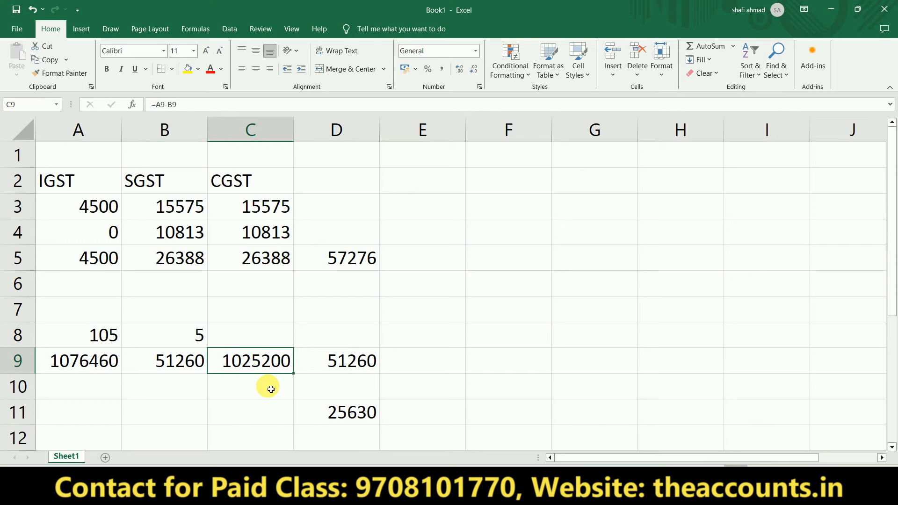
key("alt+Tab")
type("10,25,200")
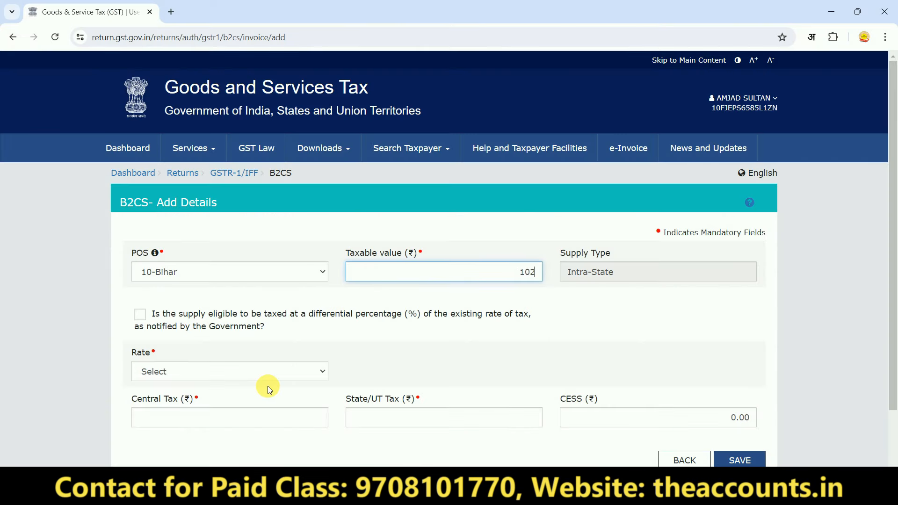
key("Tab")
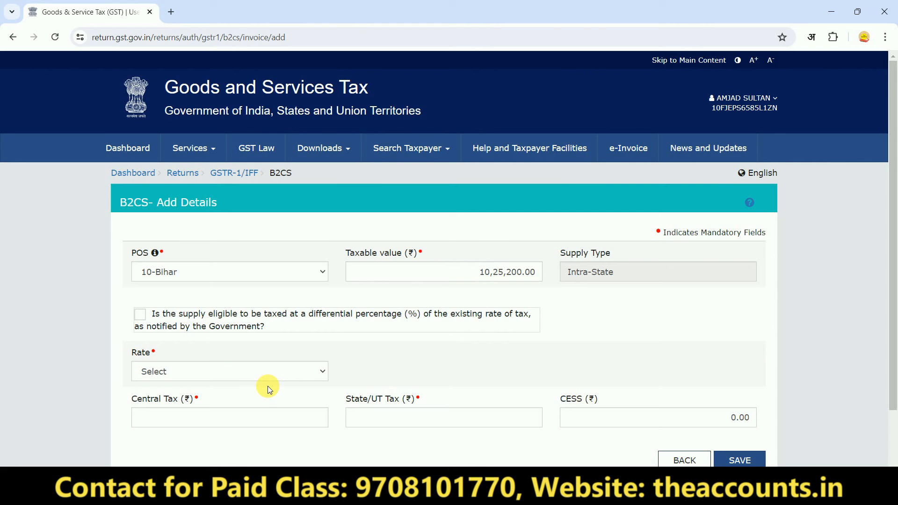
left_click(167, 375)
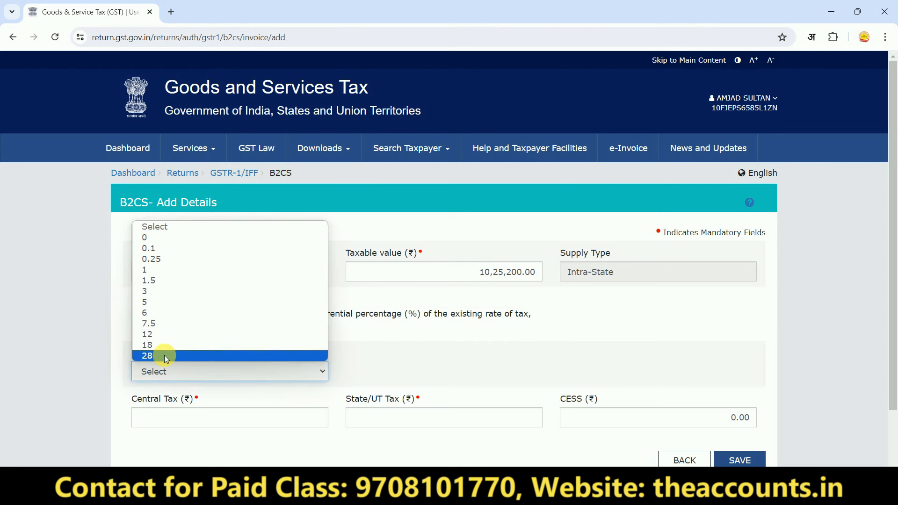
left_click(157, 302)
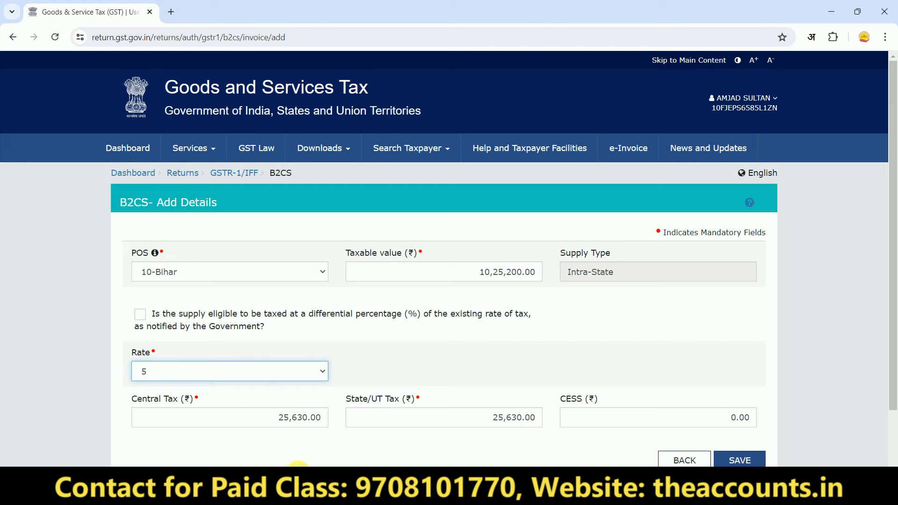
- Check the central and state tax amounts against cell D11 in Excel, then save the B2CS entry on the GST portal
left_click(287, 463)
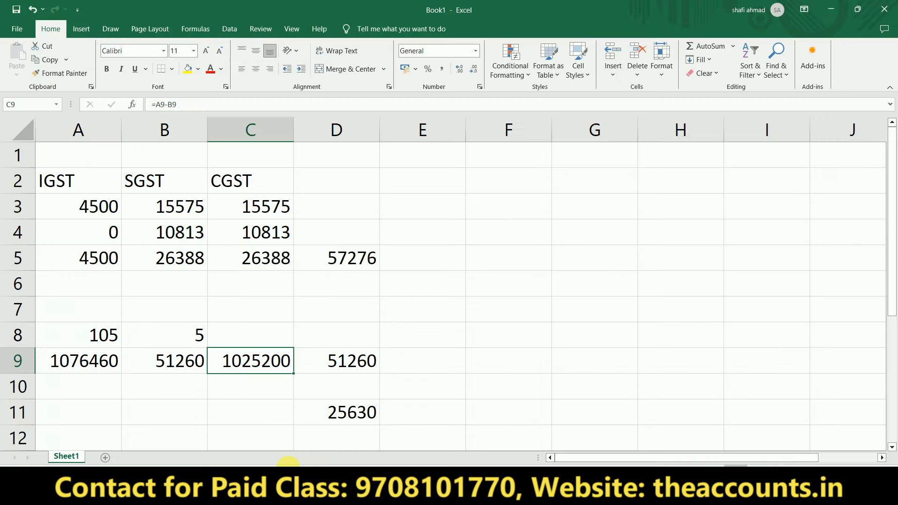
left_click(349, 417)
key("alt+Tab")
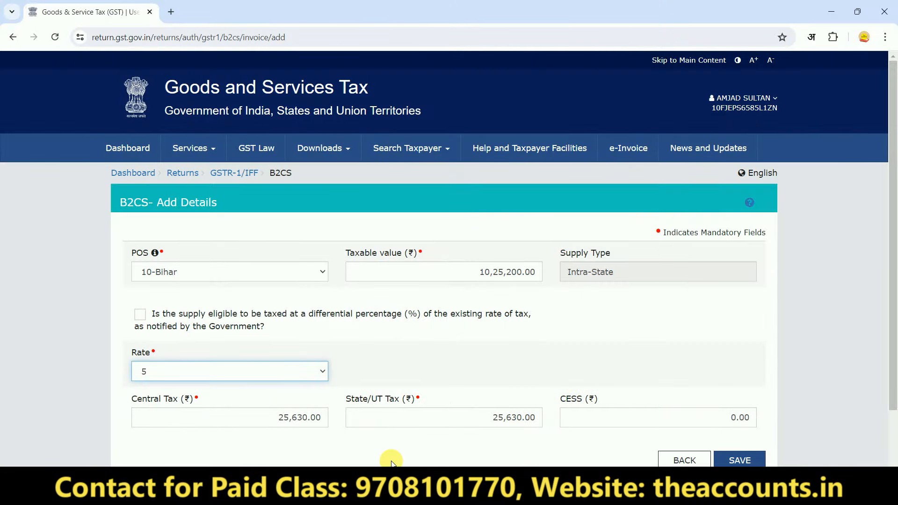
left_click(744, 460)
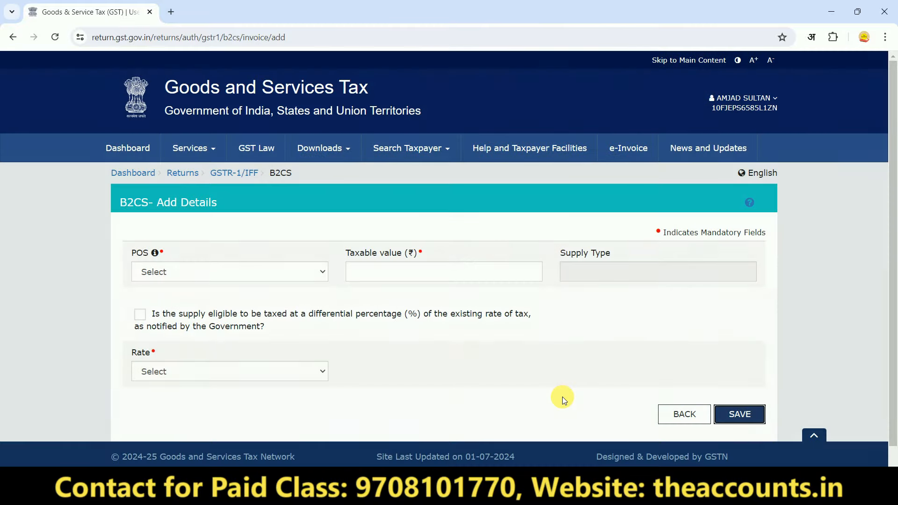
- Leave the blank B2CS form without adding another state's supply and return to the GSTR-1 record overview
left_click(164, 269)
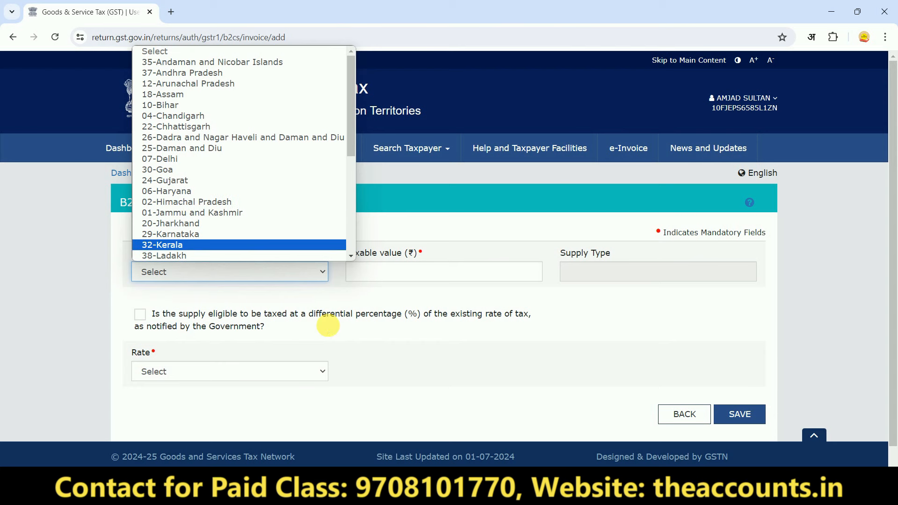
left_click(431, 375)
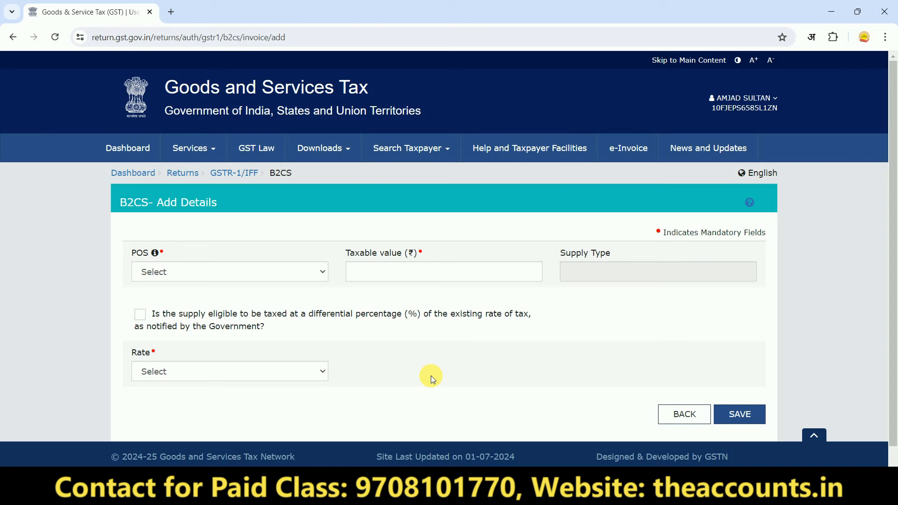
left_click(682, 423)
left_click(740, 375)
- Generate the GSTR-1 summary and refresh the return's status
scroll(892, 293, "down", 5)
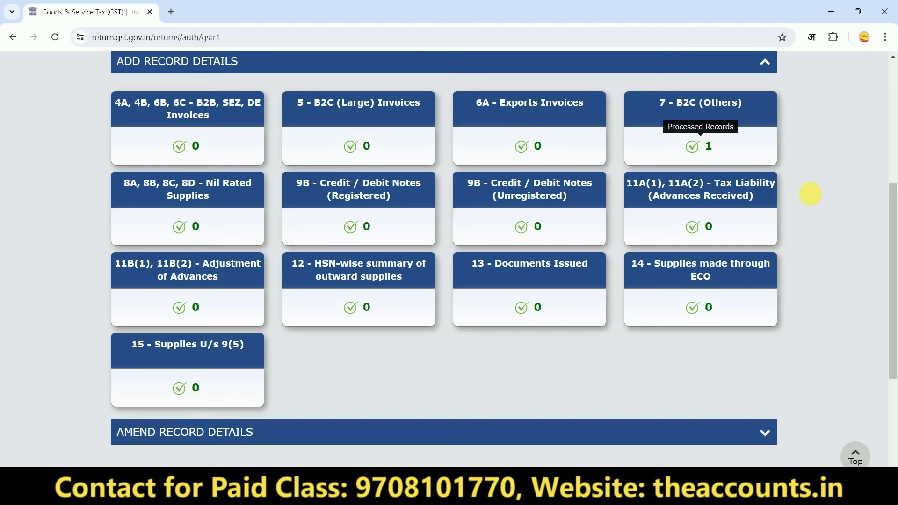
left_click_drag(893, 252, 892, 341)
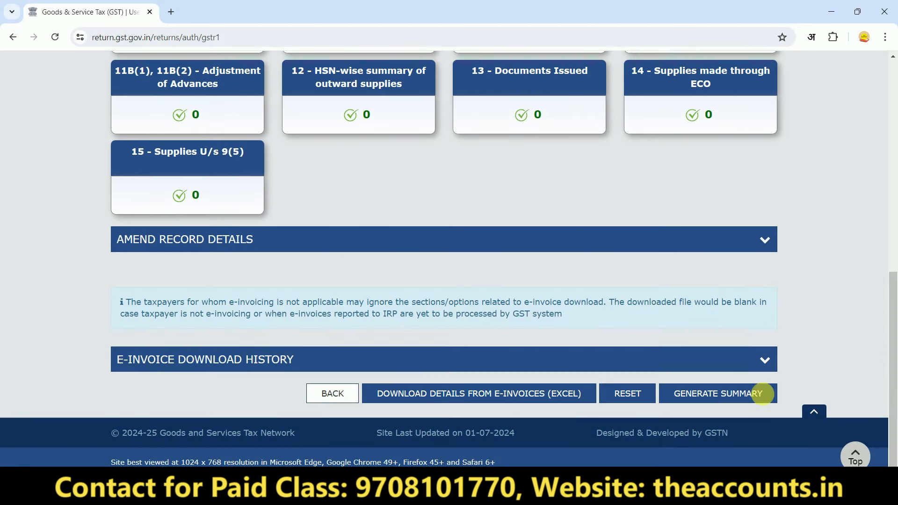
left_click(725, 395)
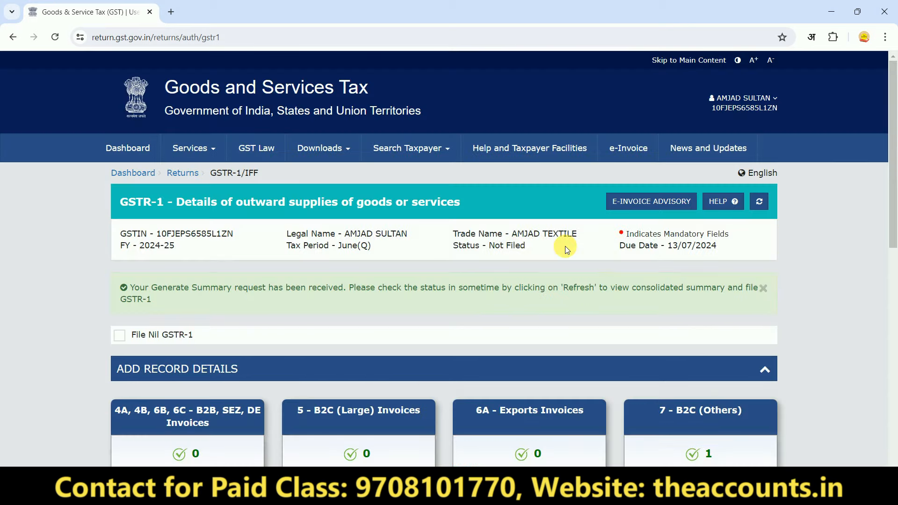
left_click(760, 203)
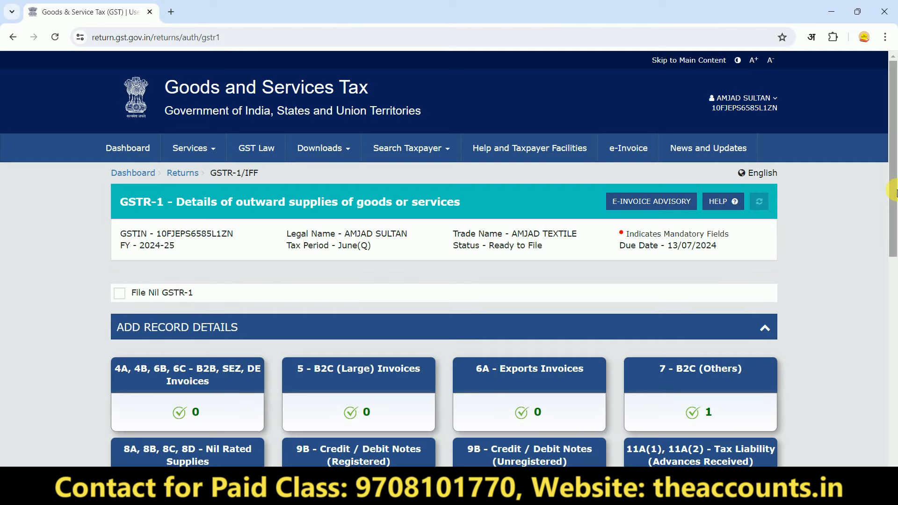
- Proceed to the GSTR-1 filing summary and review its Total Liability row
left_click_drag(894, 193, 894, 404)
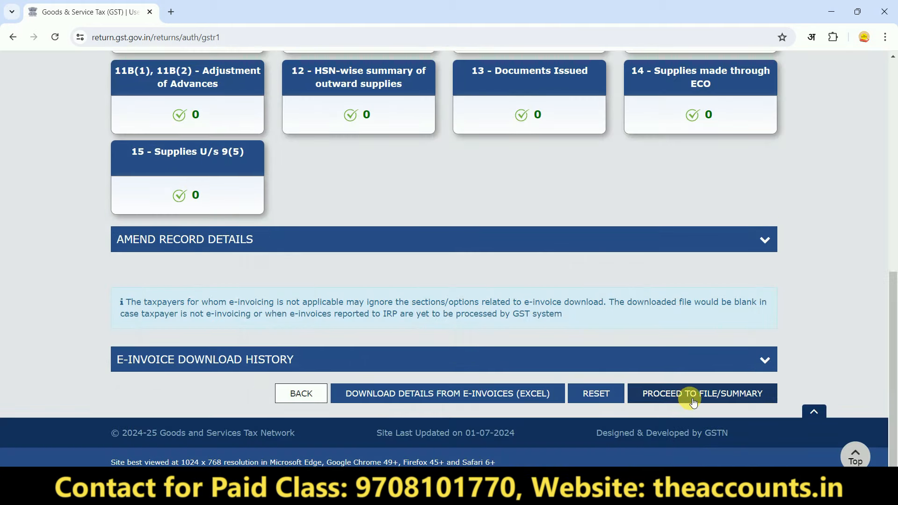
left_click(706, 393)
left_click_drag(894, 163, 893, 442)
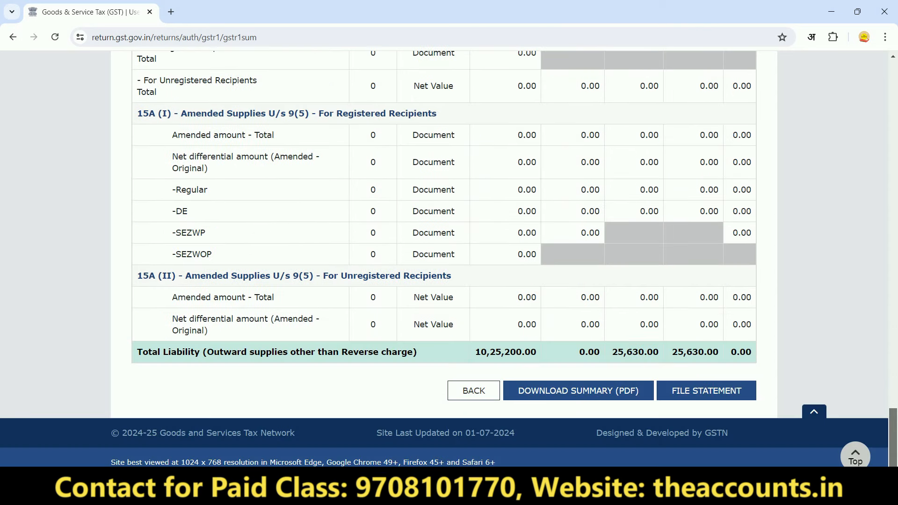
- Start filing the statement, accept the declaration and choose the authorised signatory
left_click(706, 397)
left_click(139, 319)
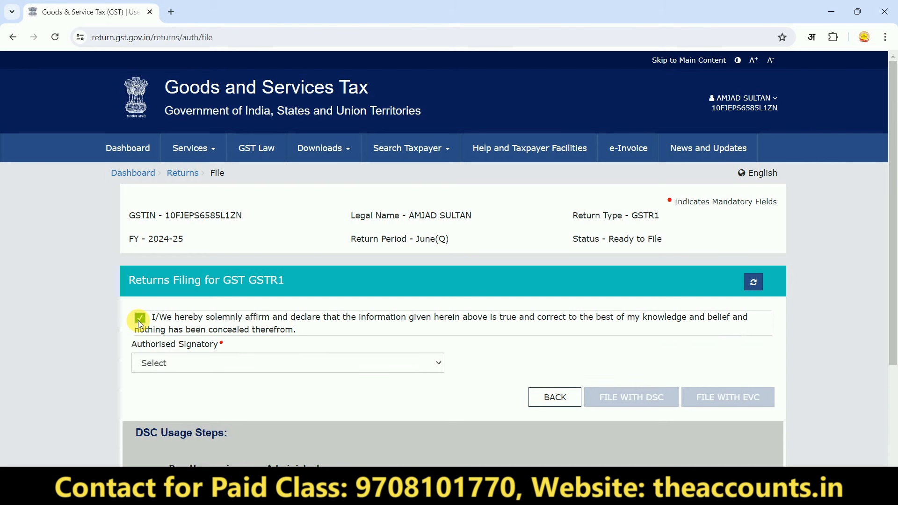
left_click(152, 363)
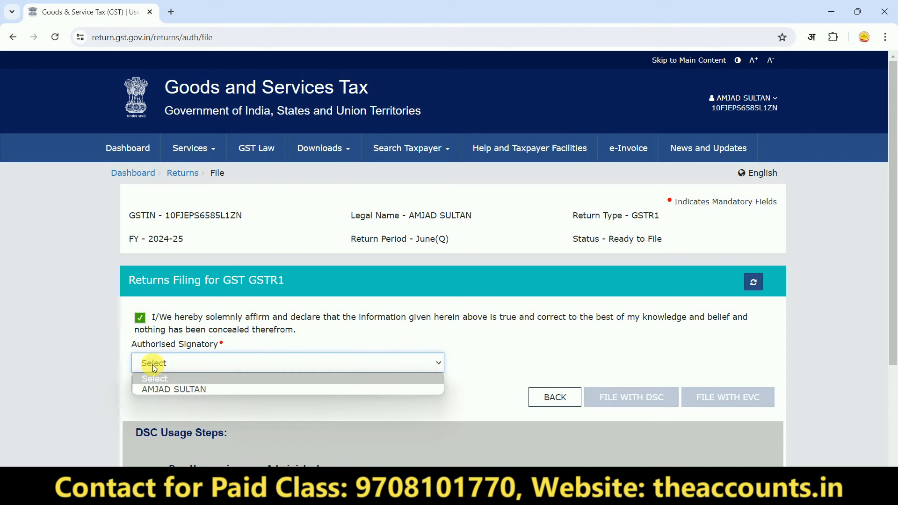
left_click(170, 388)
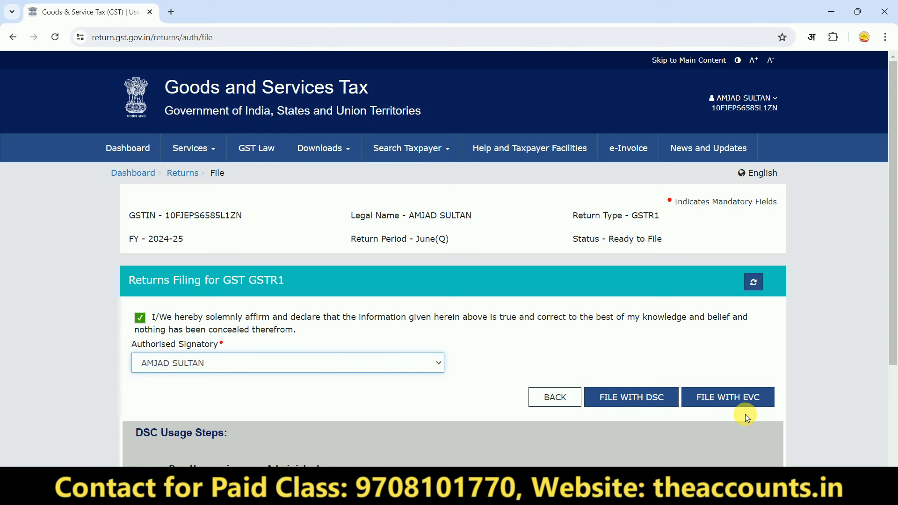
- Choose filing with EVC and get the one-time password field ready for entry
left_click(739, 396)
left_click(418, 221)
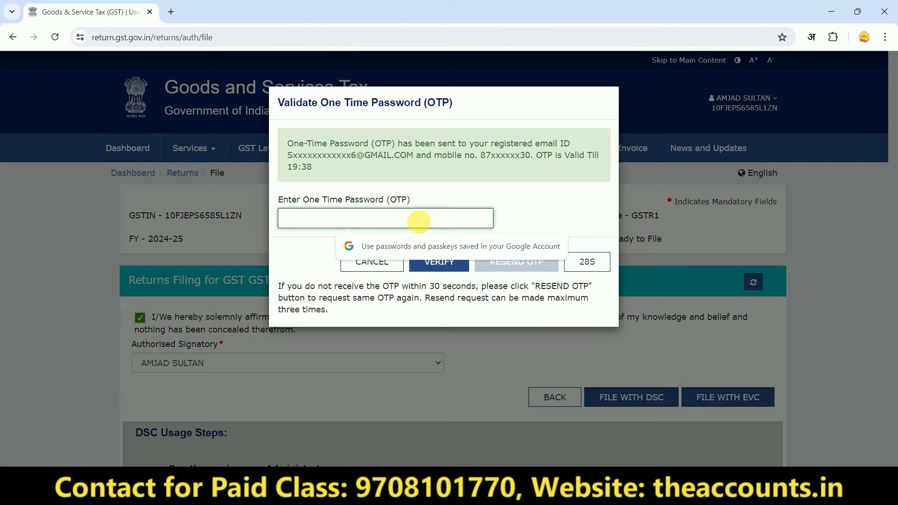